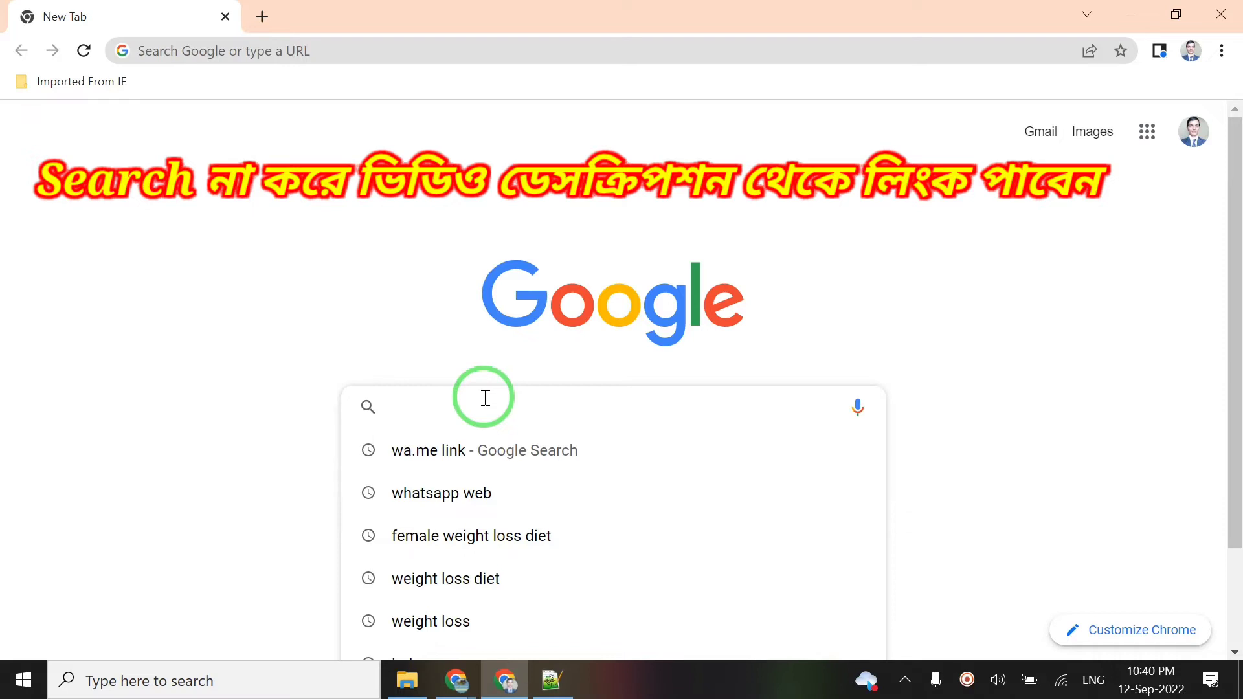
- Search Google for 'online ticket for hospital' and open the Online OPD Ticket Booking System | WBDHFW result
type("on")
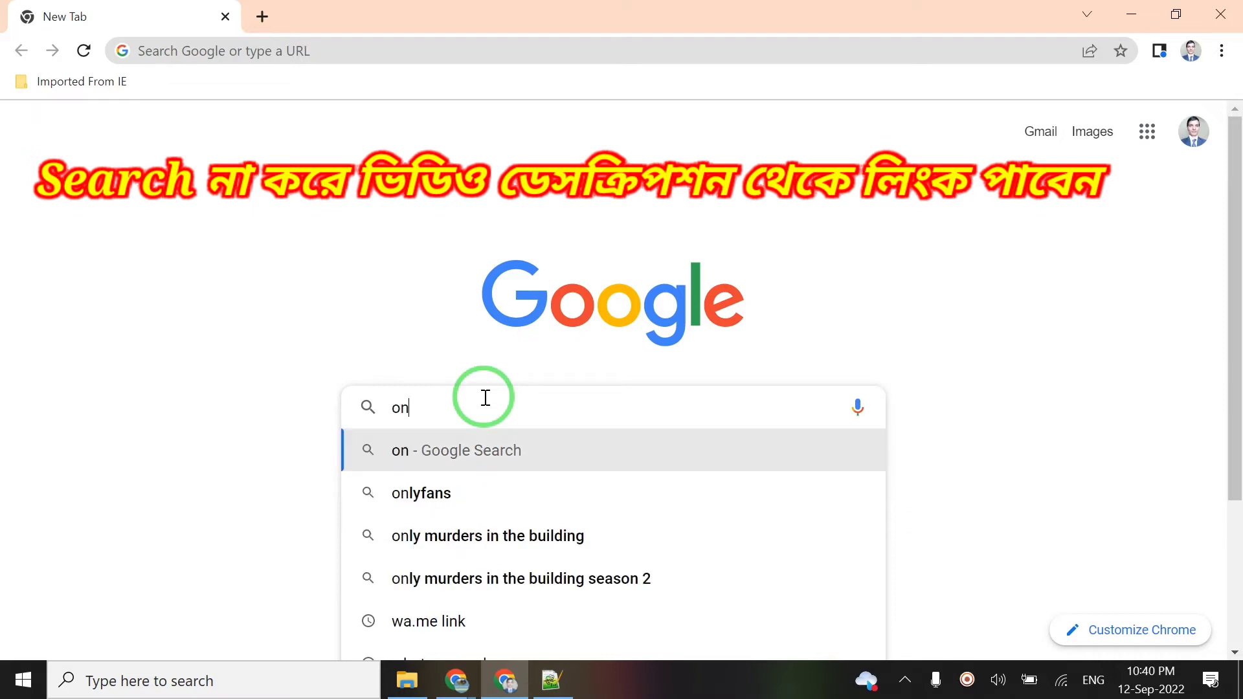
type("line")
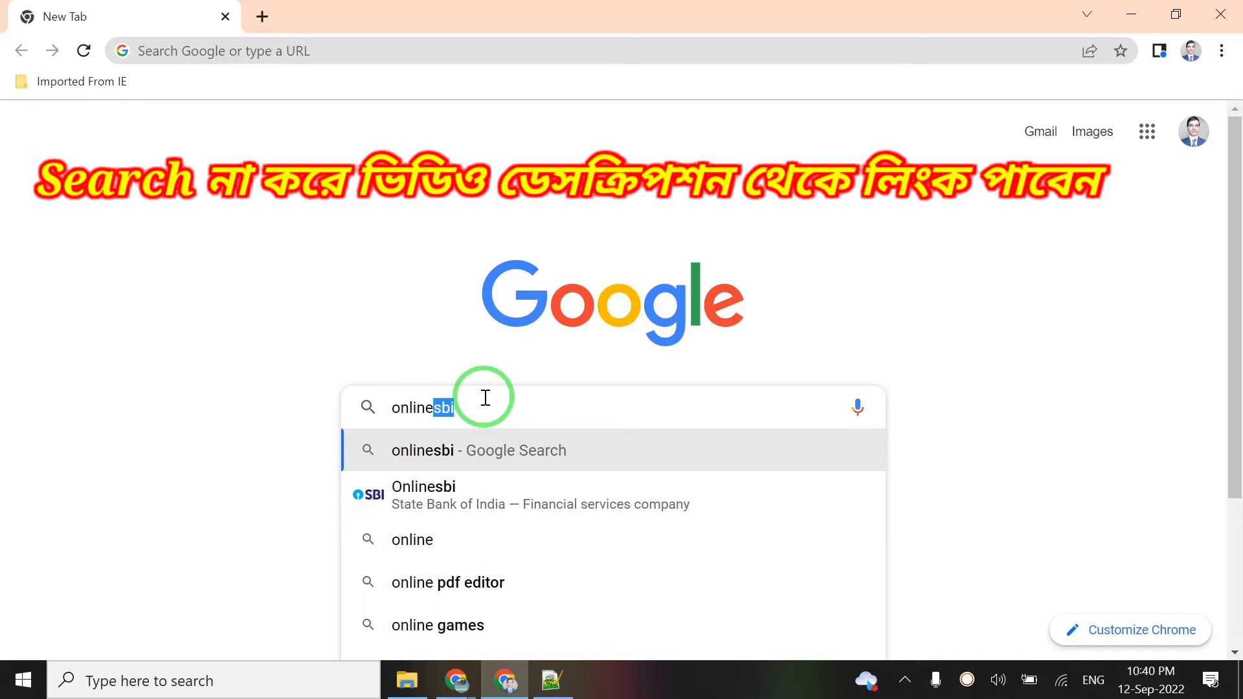
type(" ti")
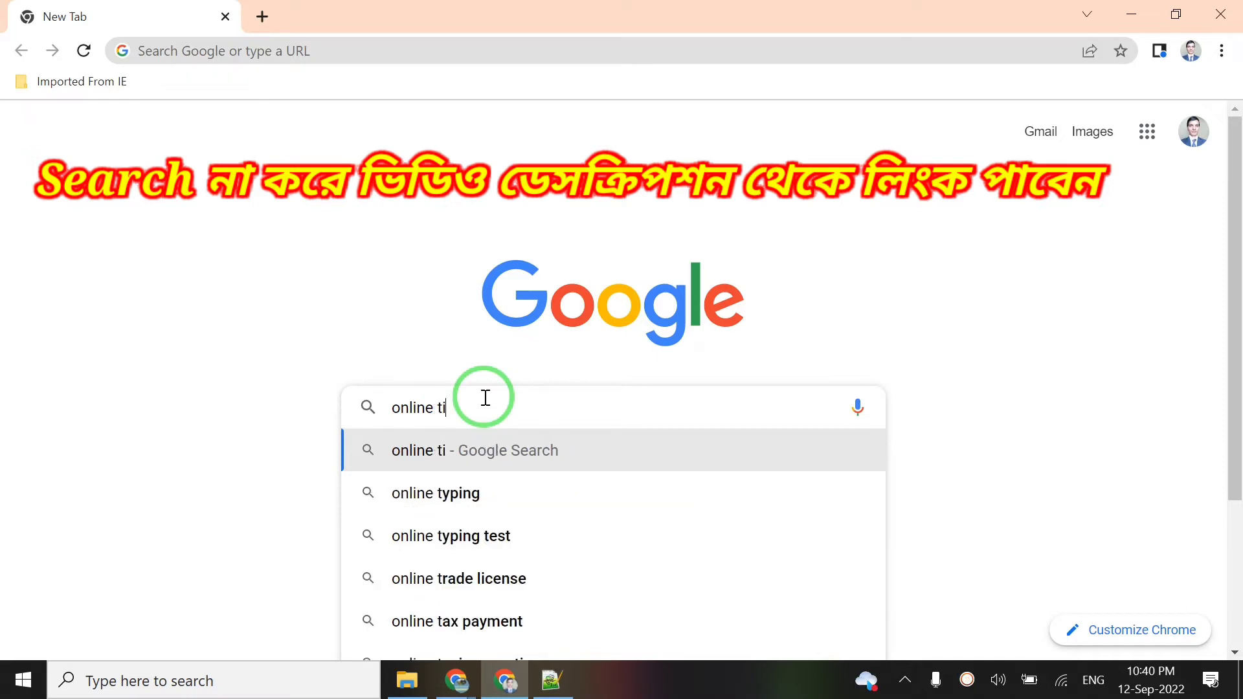
type("cket")
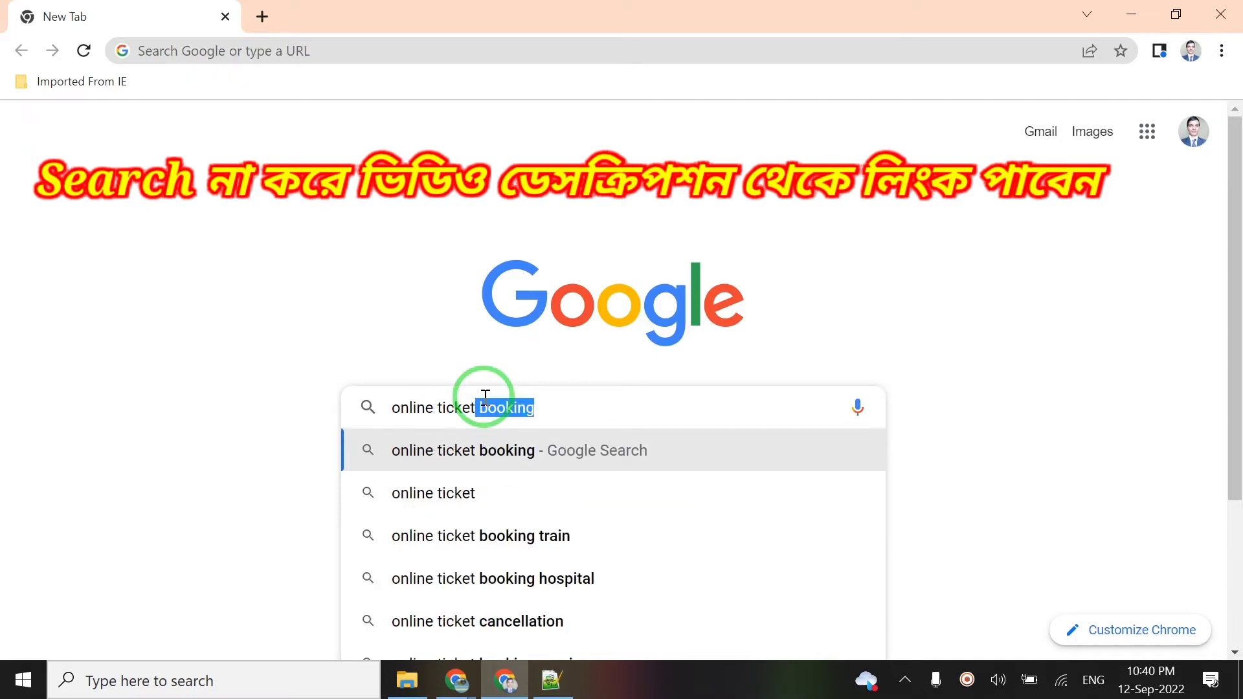
type(" for hos")
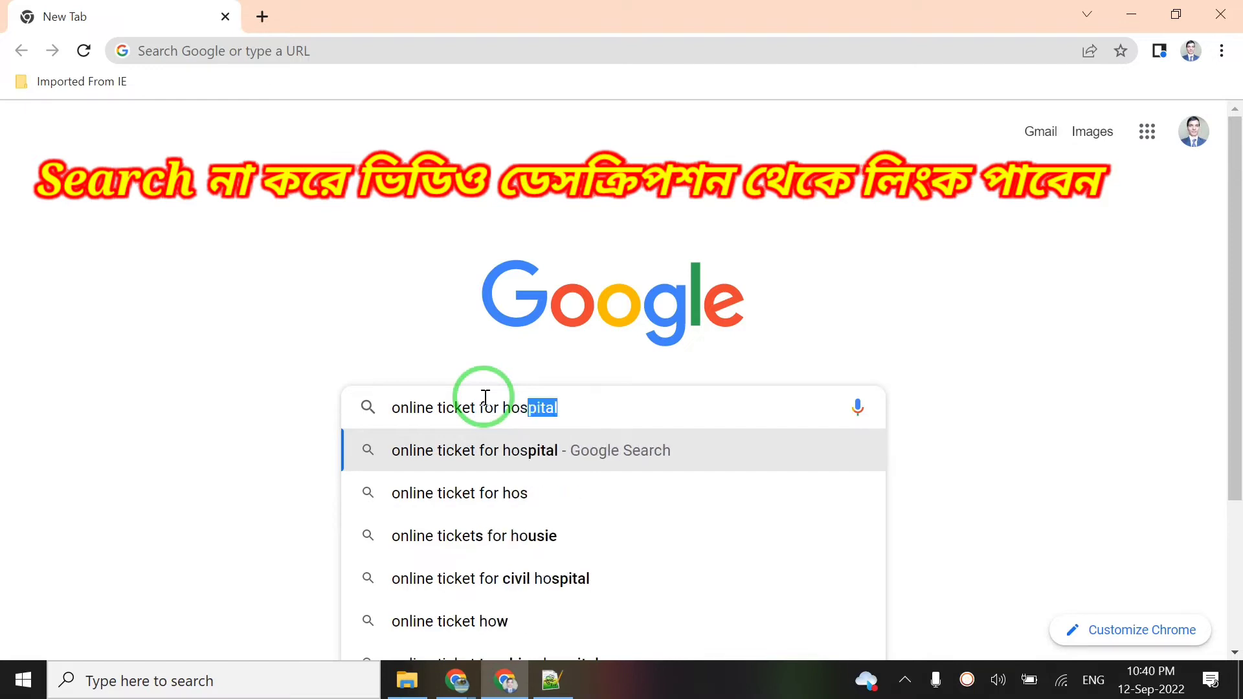
type("pital")
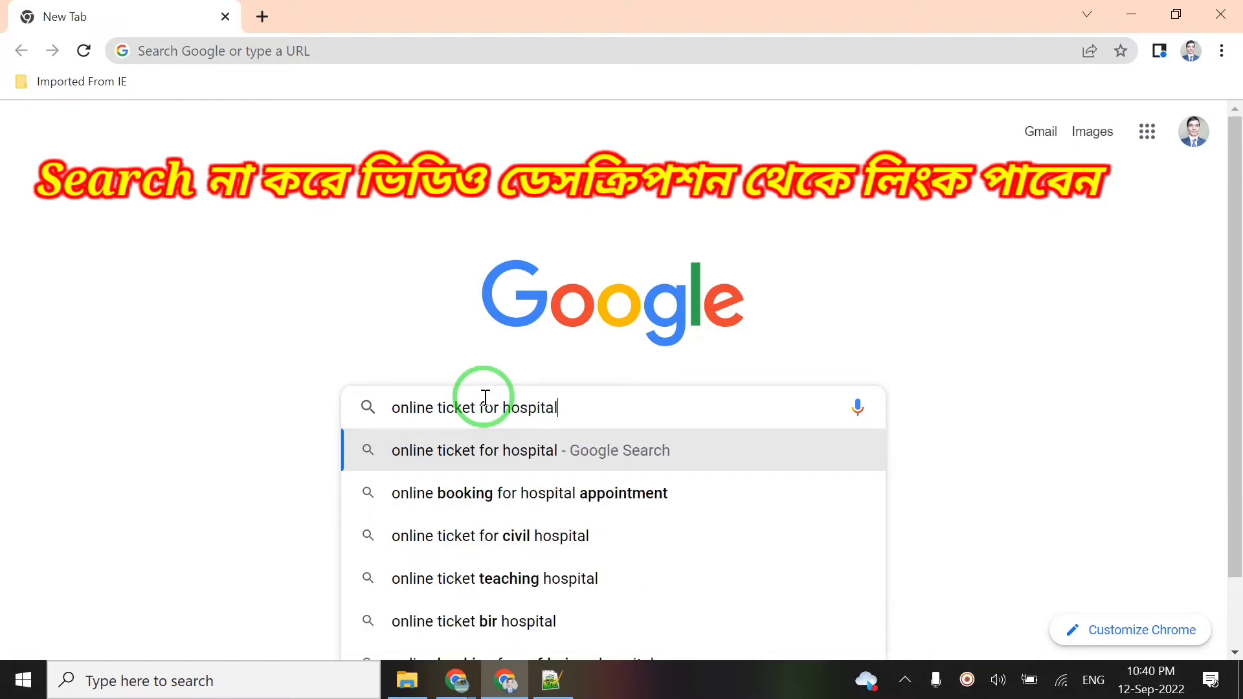
key("Return")
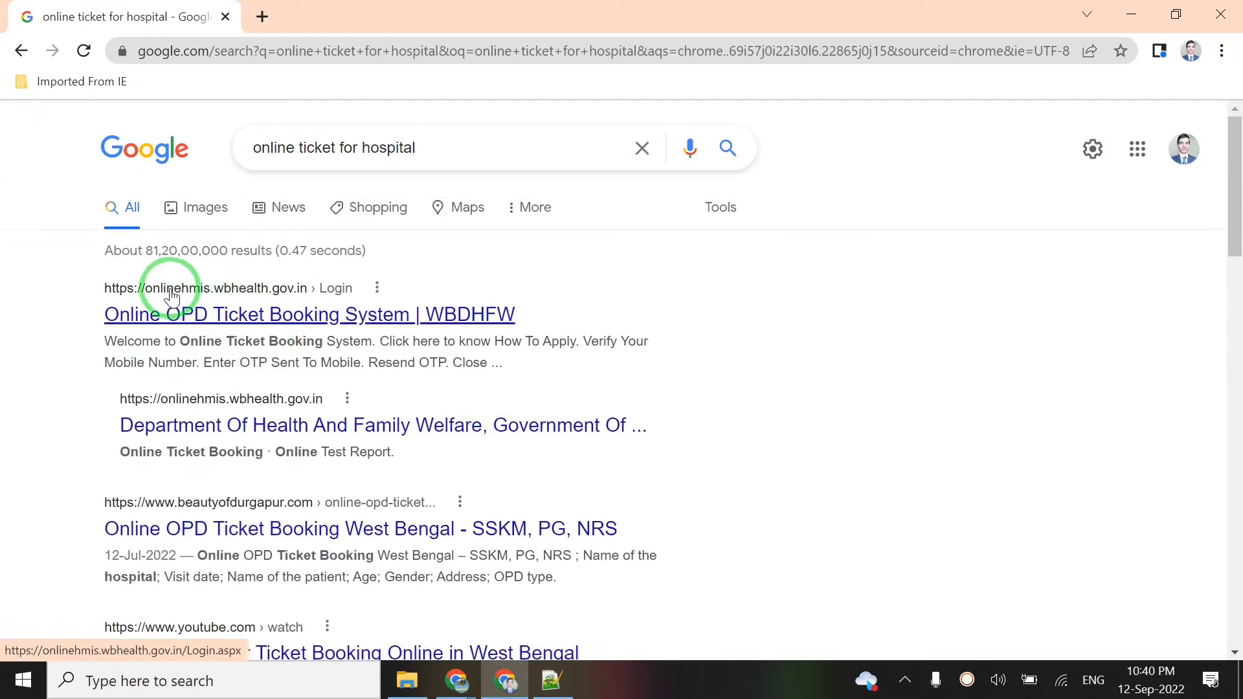
left_click(197, 296)
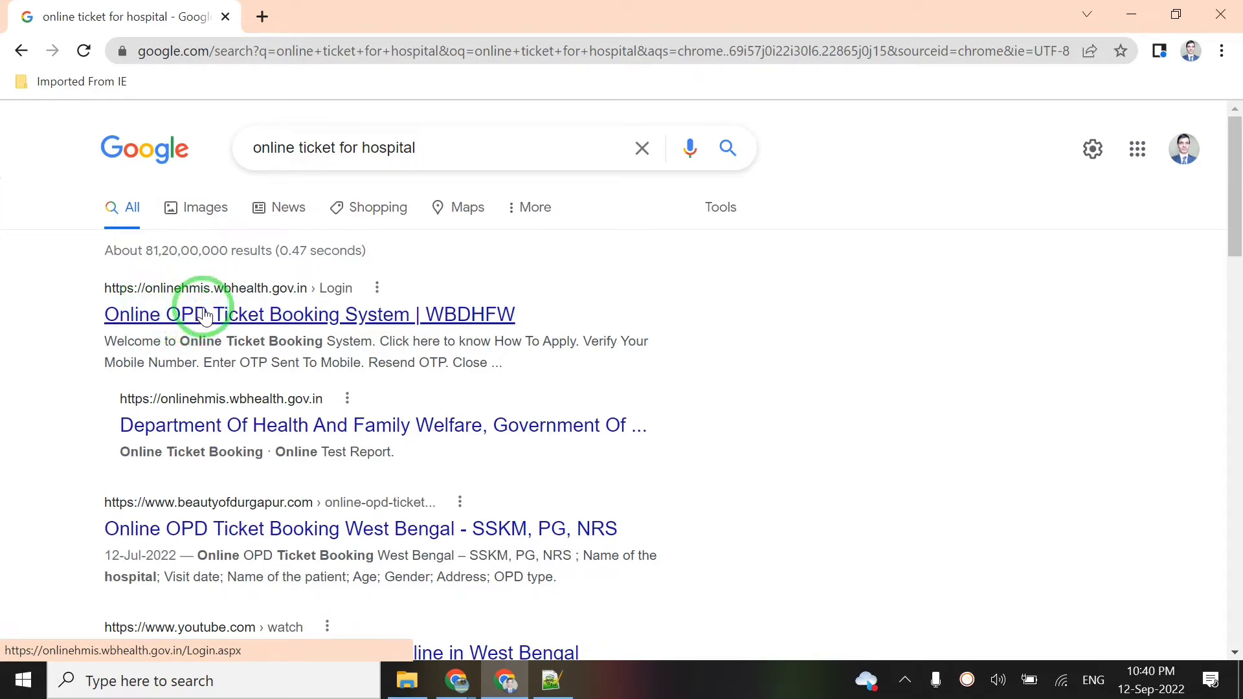
left_click(462, 317)
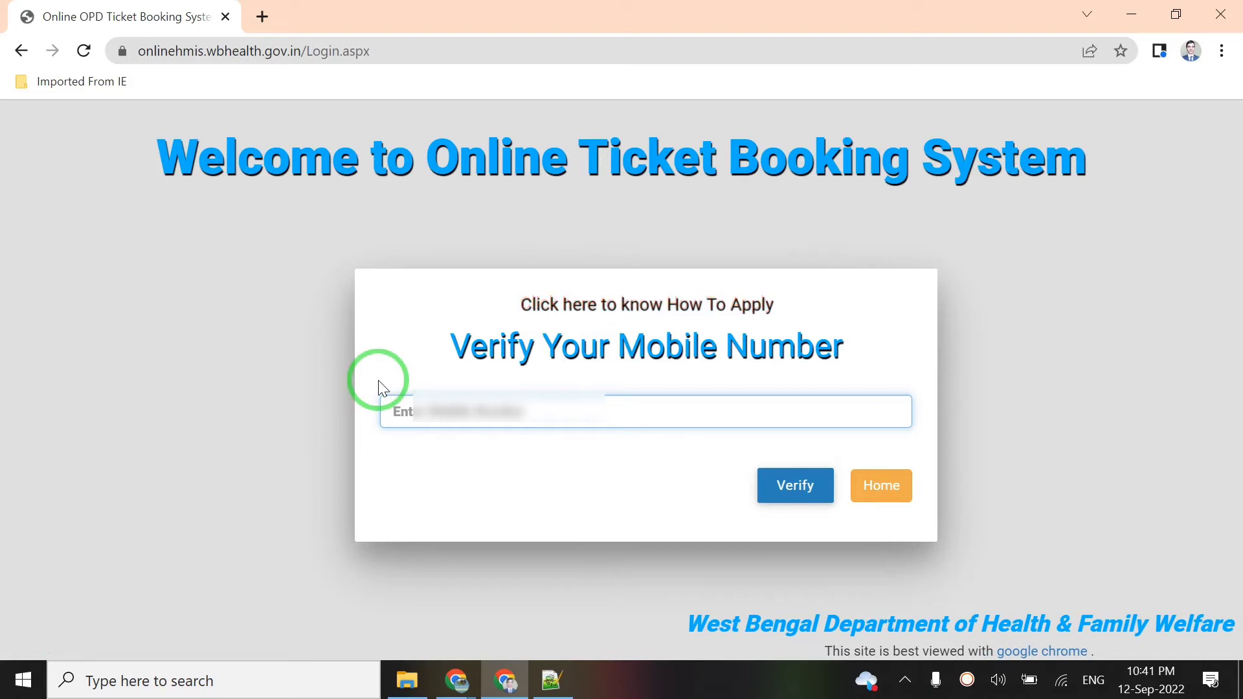
- Enter the mobile number, verify it with the received one-time code, and sign in
type("916xxxxxxx")
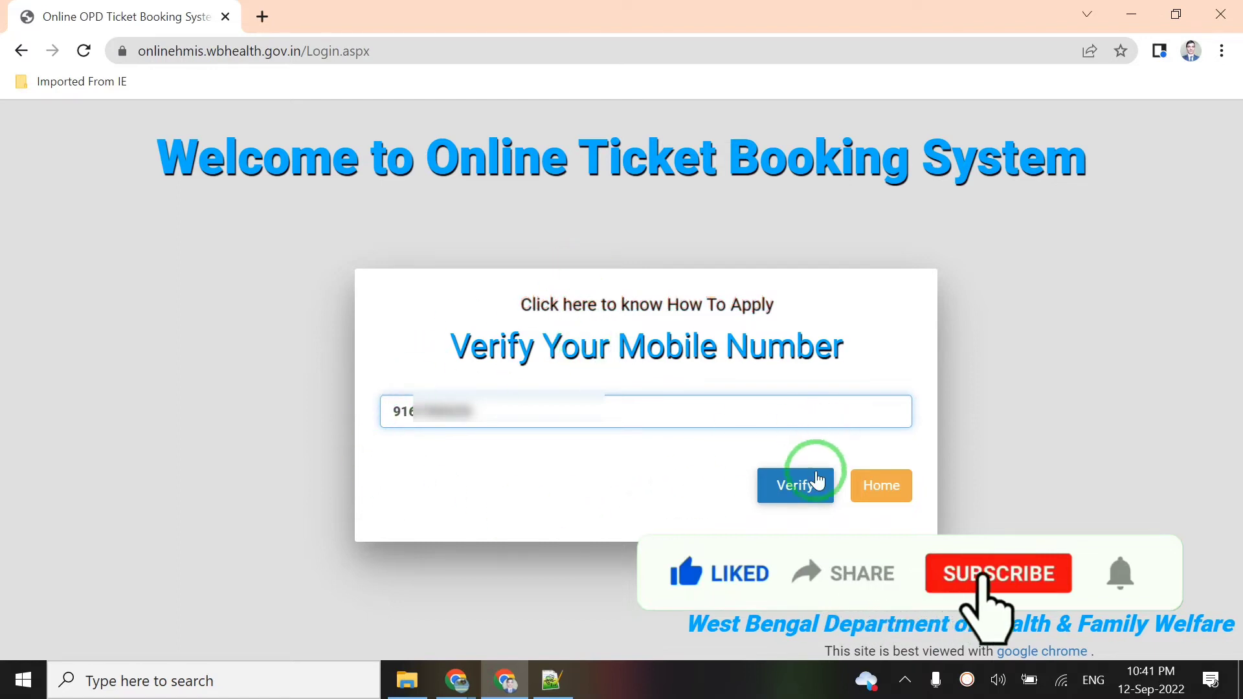
left_click(798, 487)
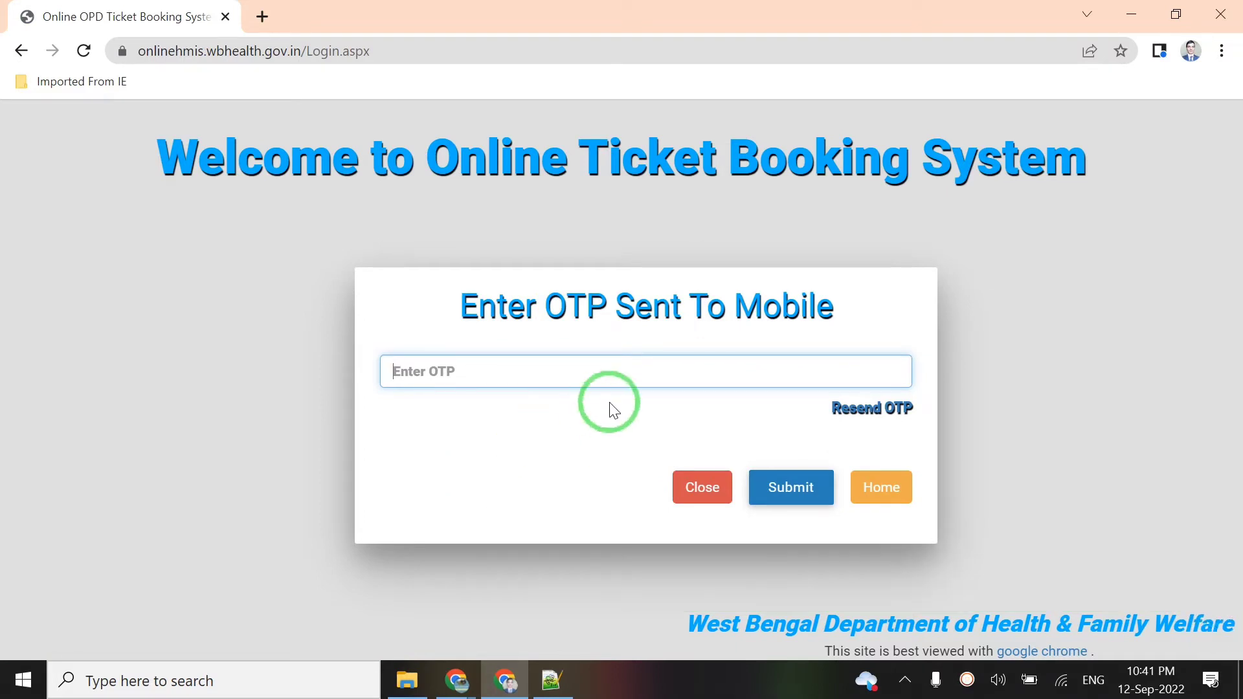
left_click(488, 366)
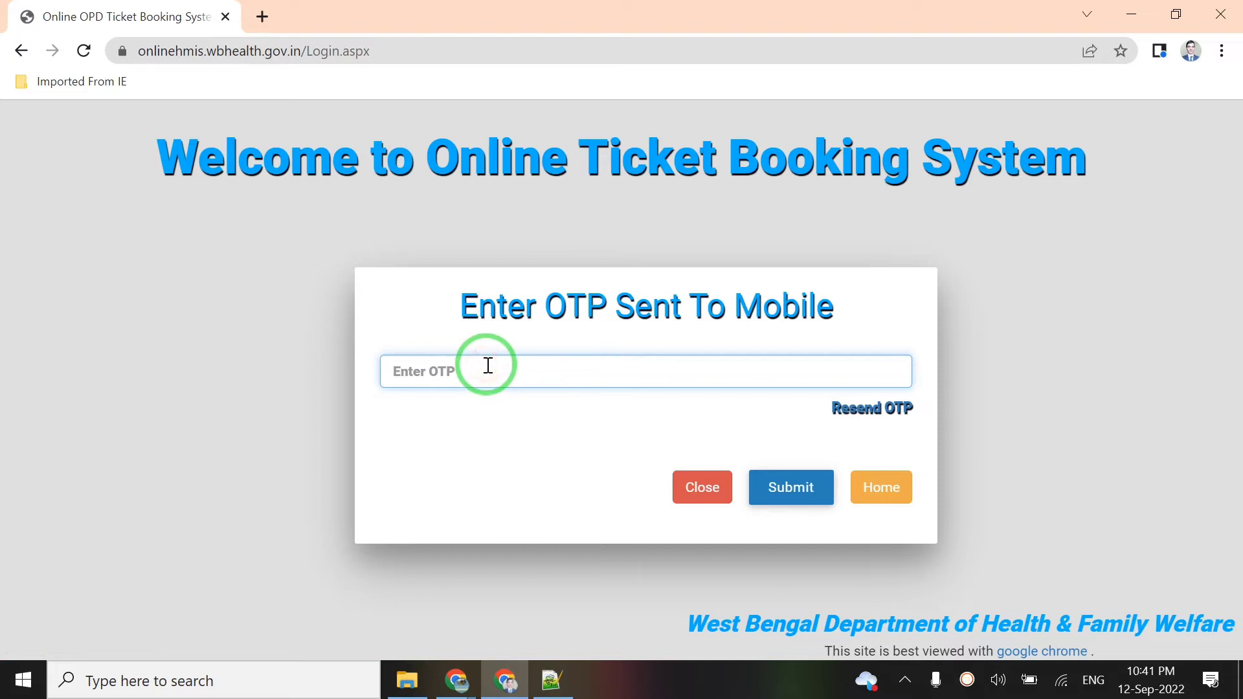
left_click(792, 490)
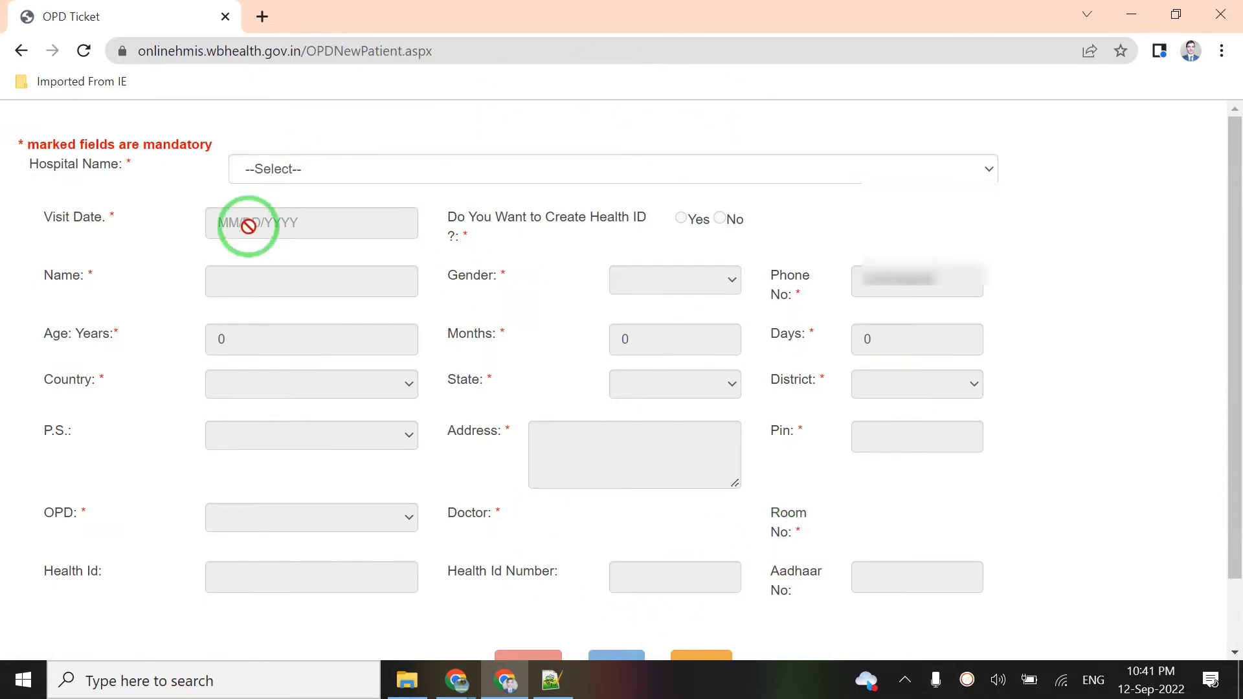
- Choose BURDWAN MEDICAL COLLEGE & HOSPITAL, visit date 13/09/2022, Health ID No, and enter the patient's name
left_click(501, 168)
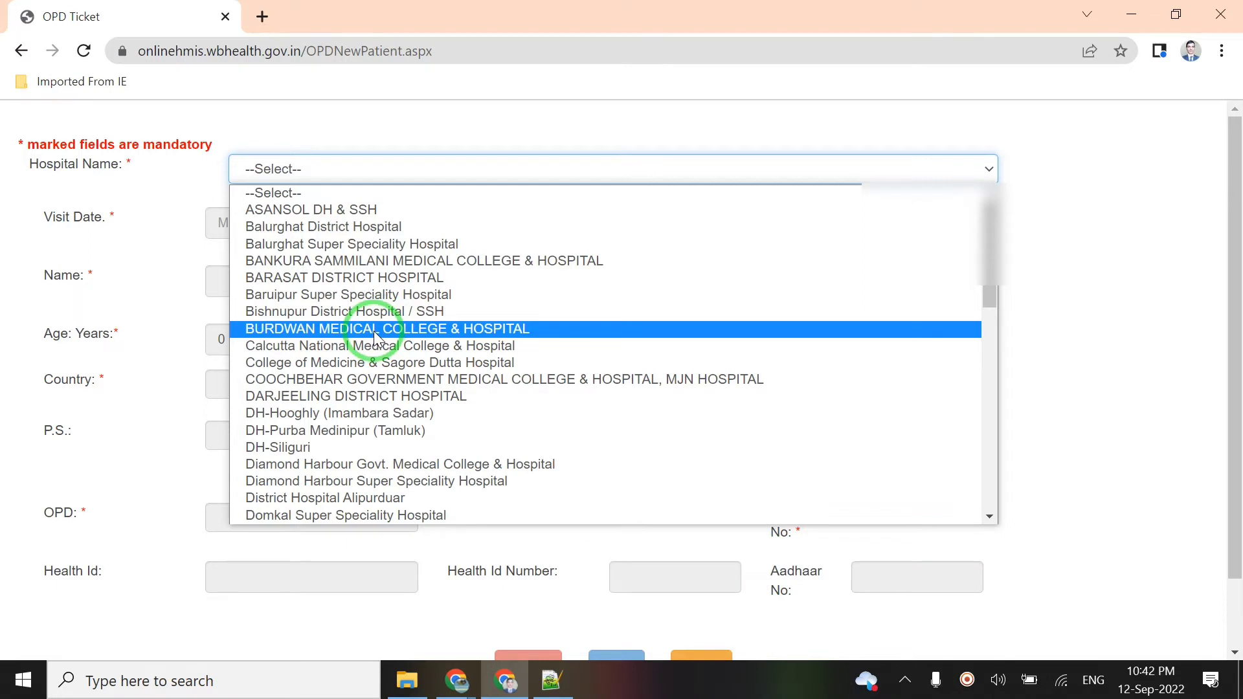
left_click(377, 333)
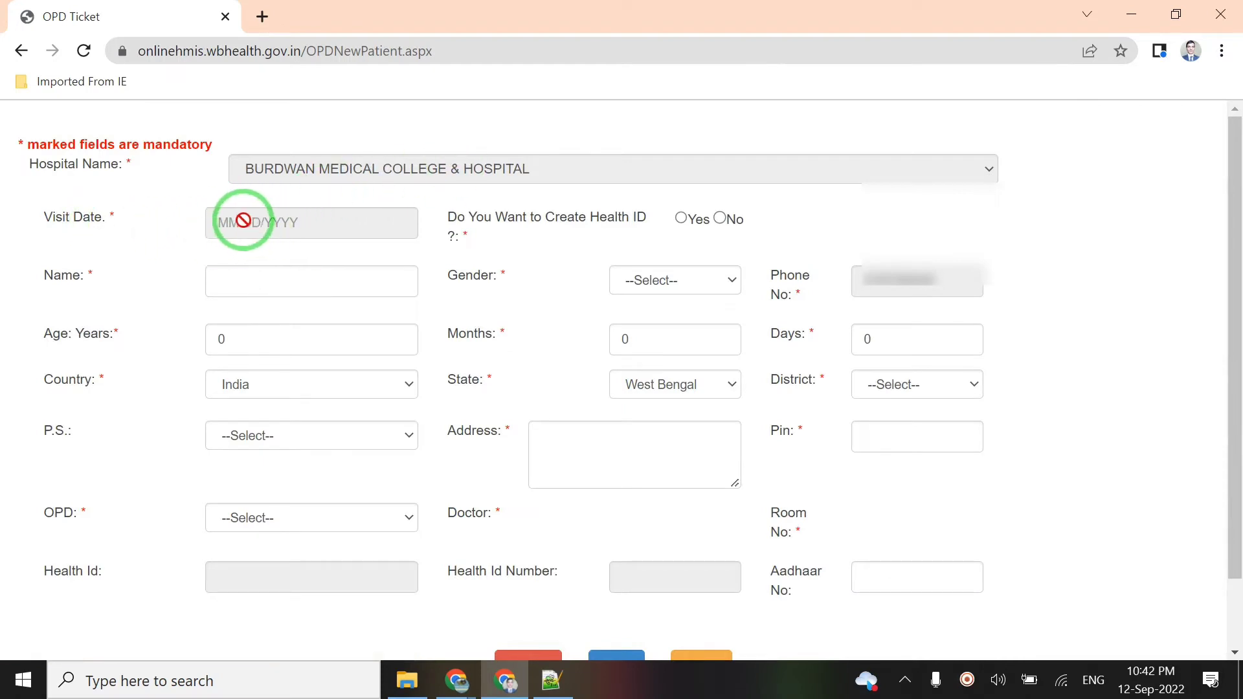
left_click(241, 221)
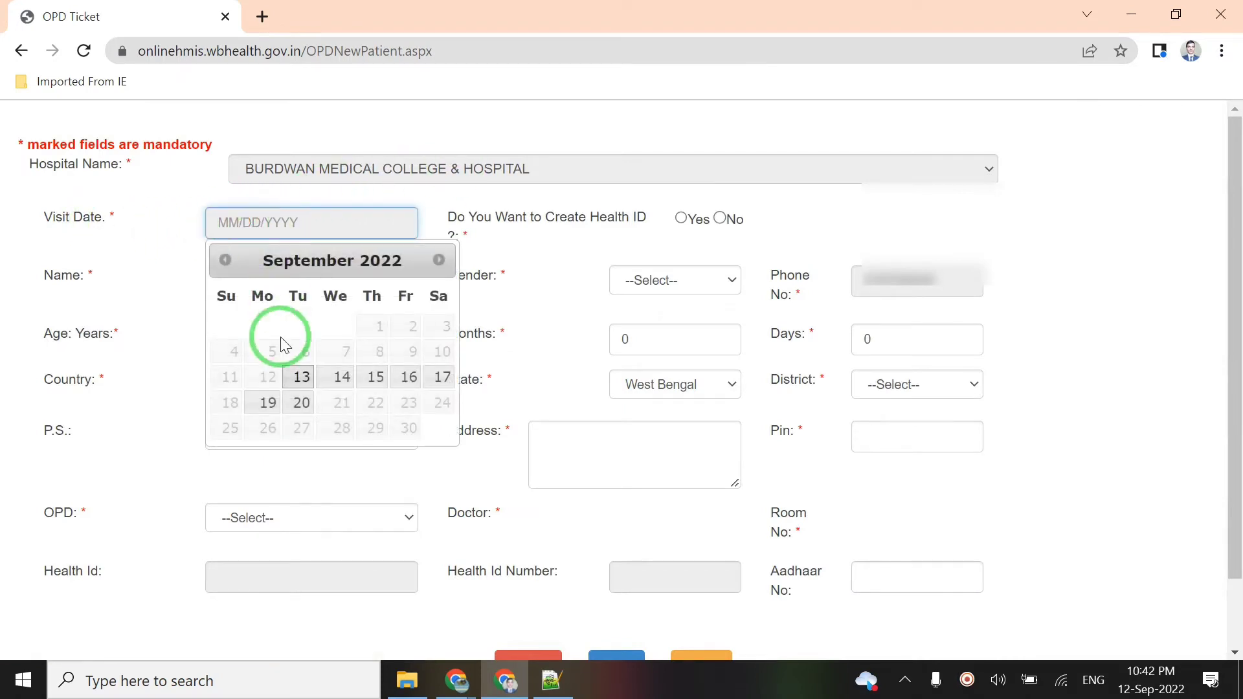
left_click(300, 378)
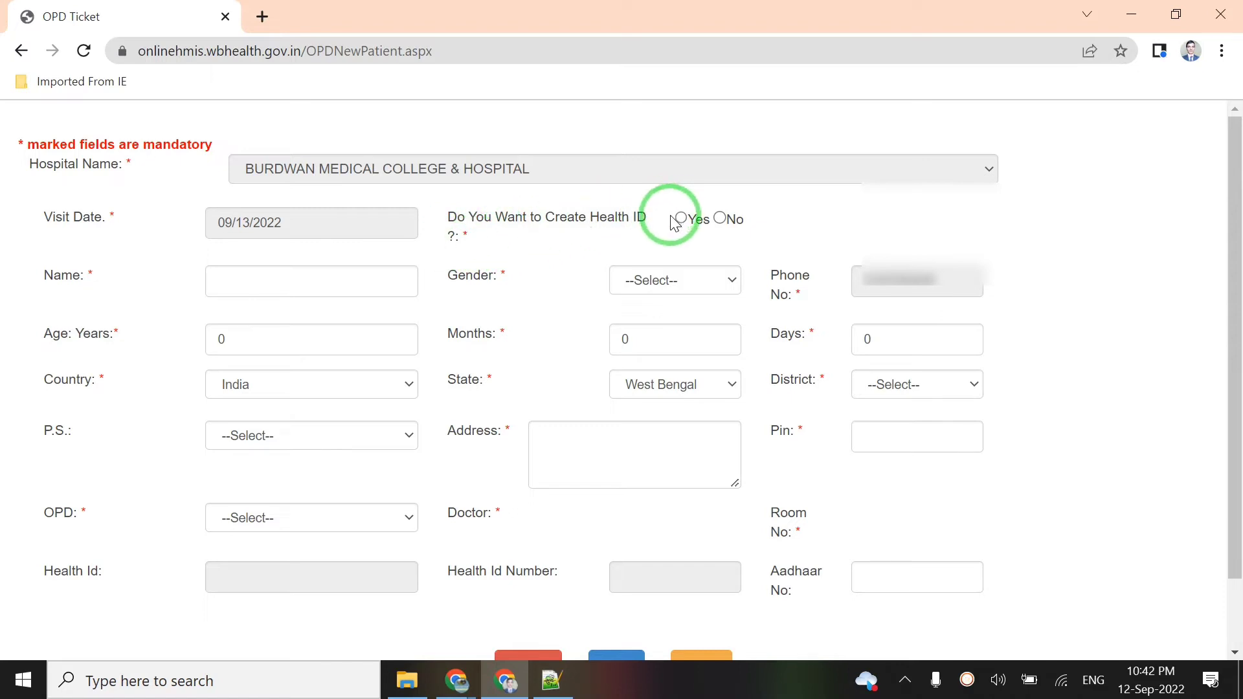
left_click(723, 218)
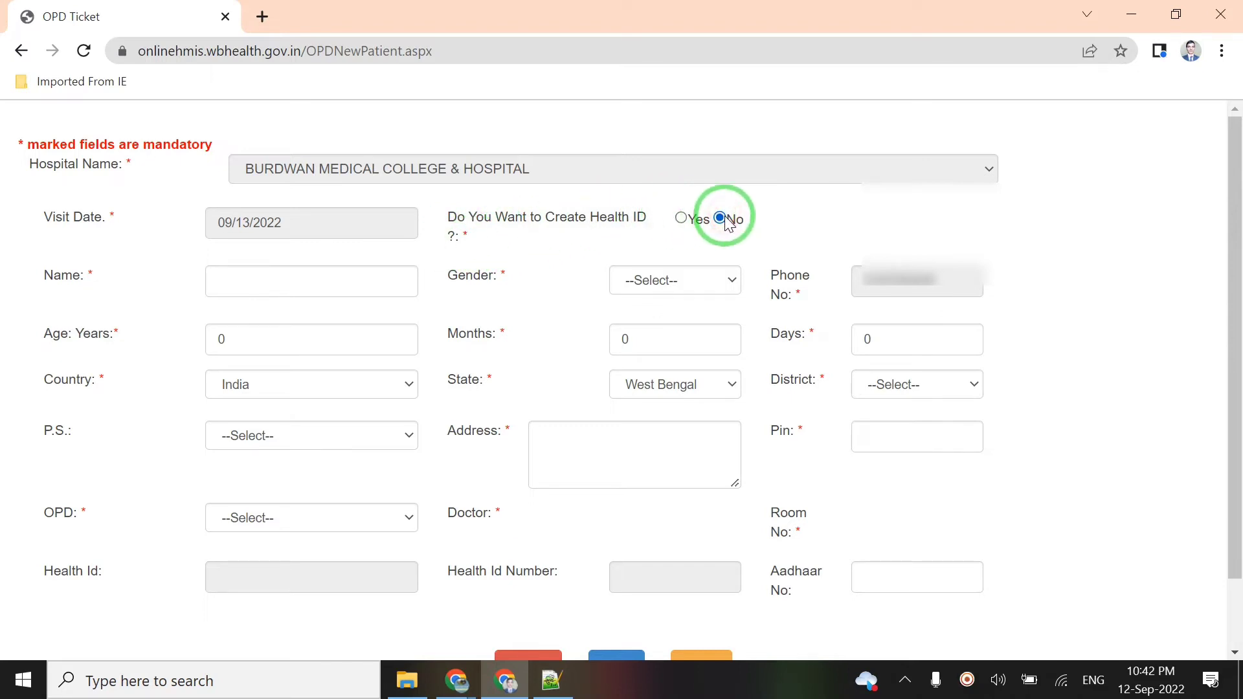
left_click(229, 290)
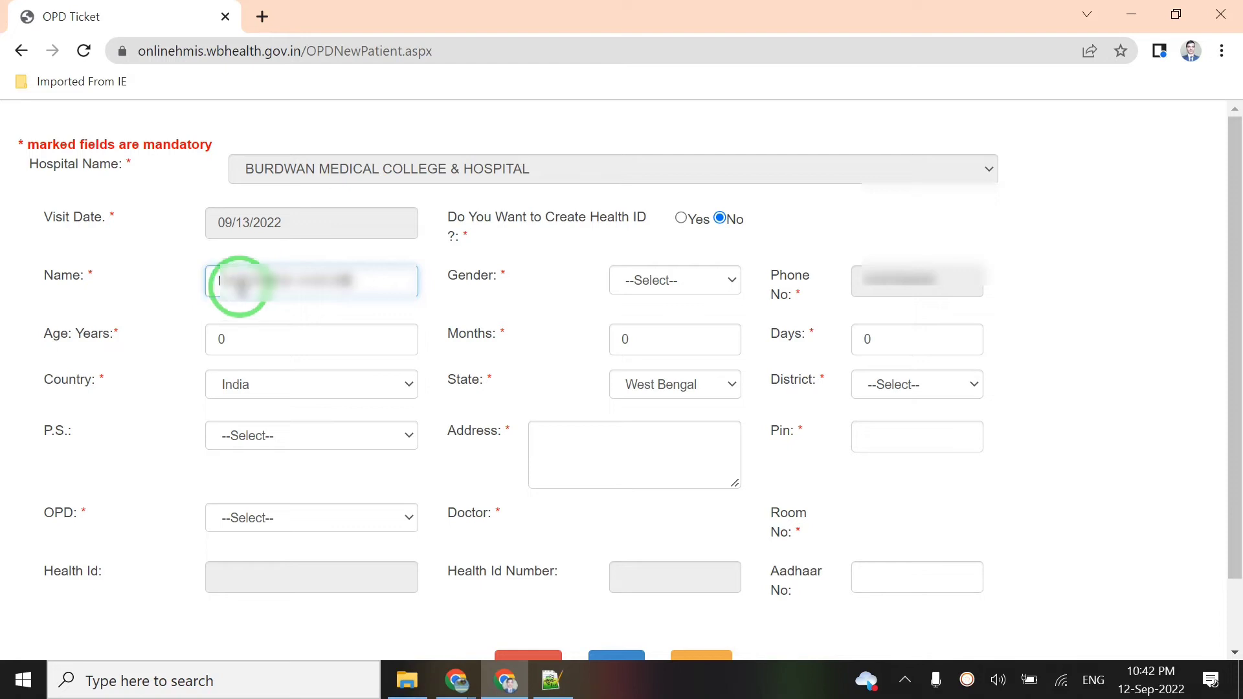
- Set the patient's gender to Female and age to 28 years, 7 months, 9 days
left_click(646, 284)
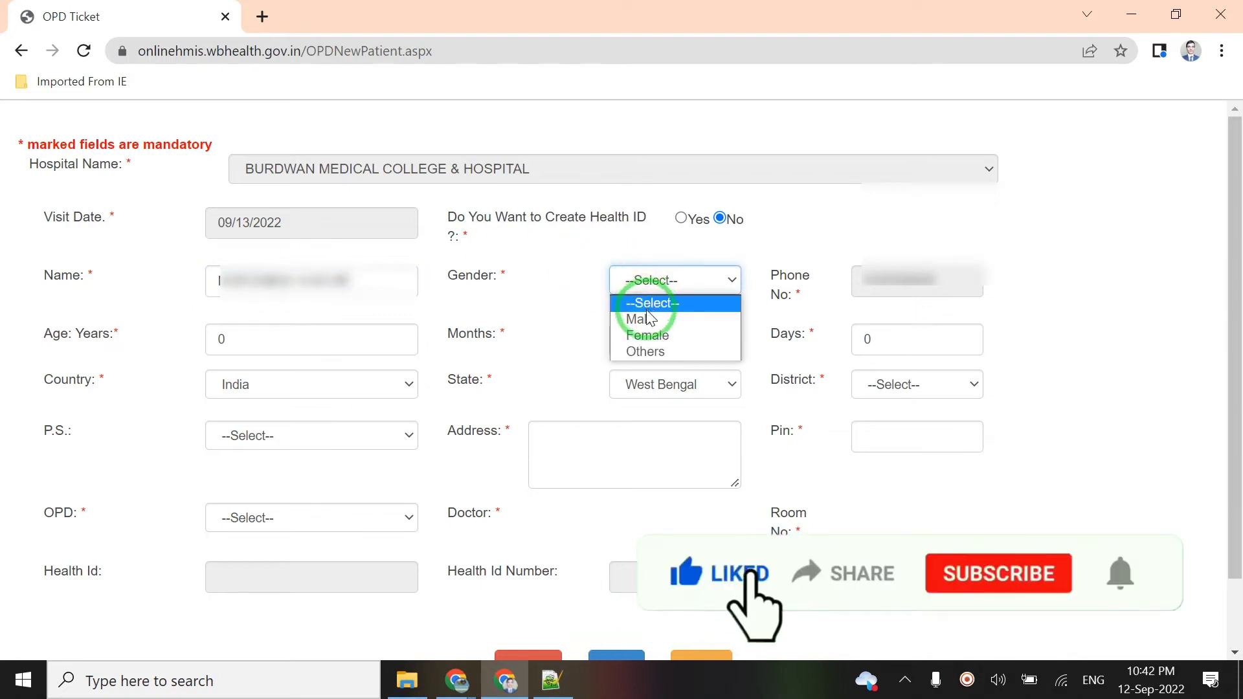
left_click(672, 337)
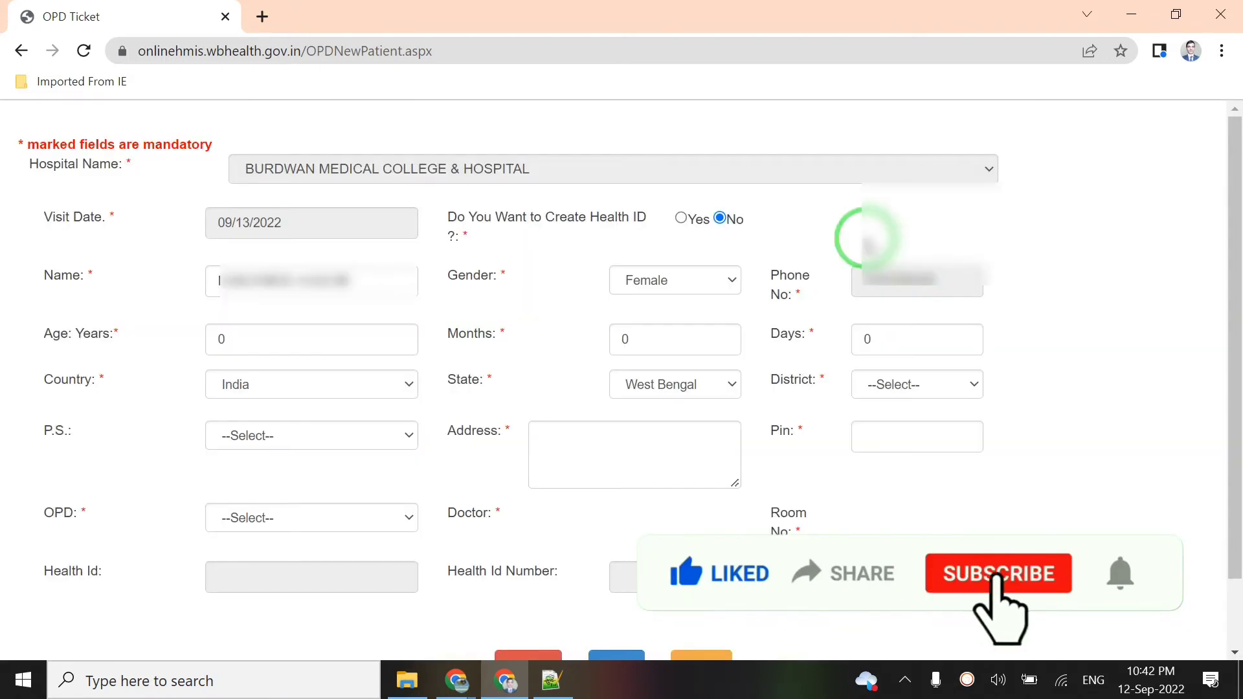
left_click(913, 289)
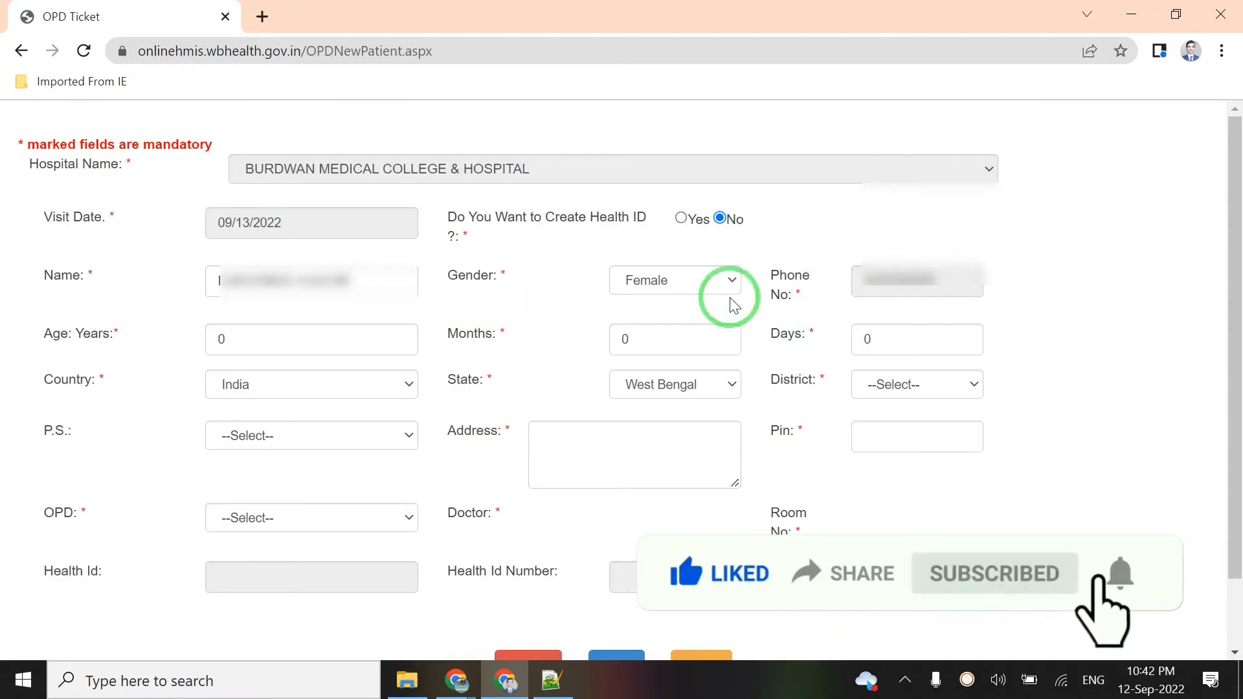
double_click(233, 337)
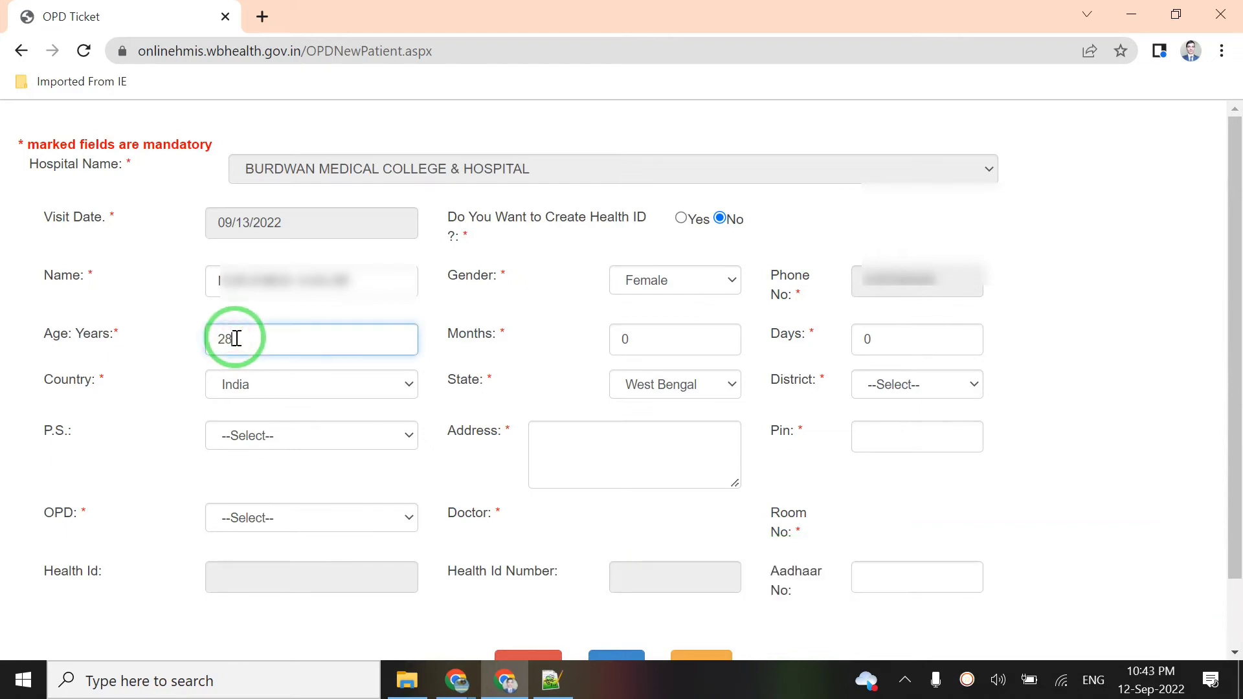
double_click(638, 339)
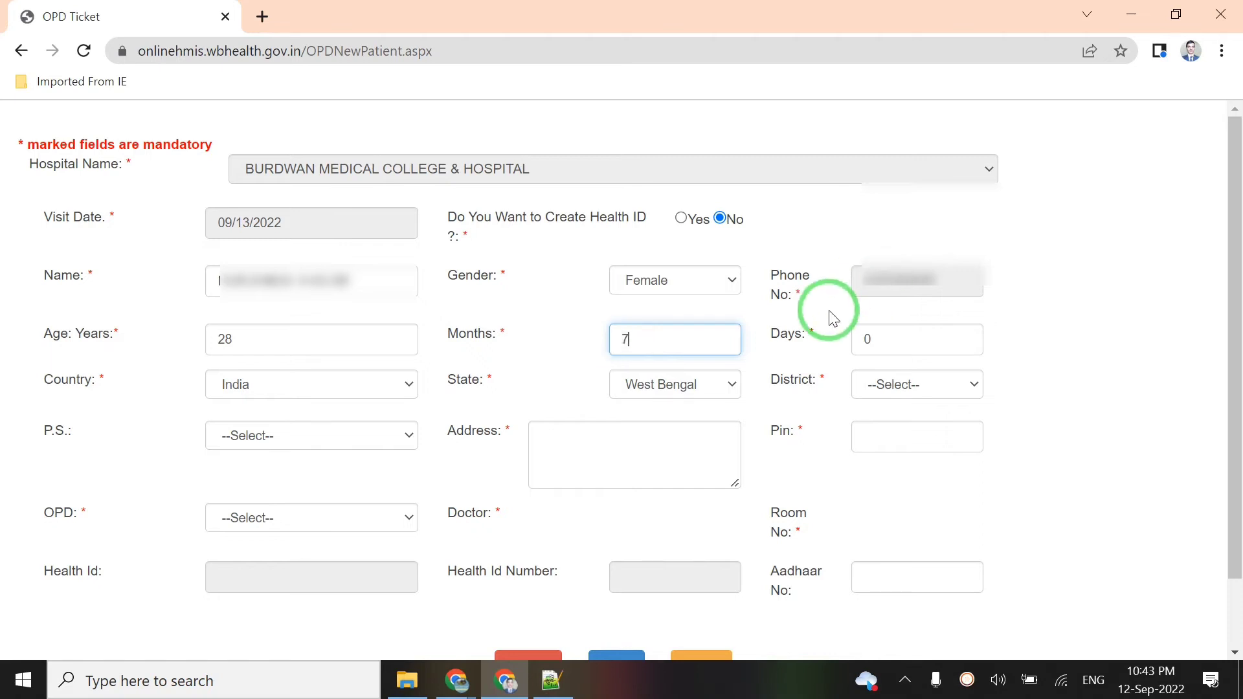
double_click(869, 343)
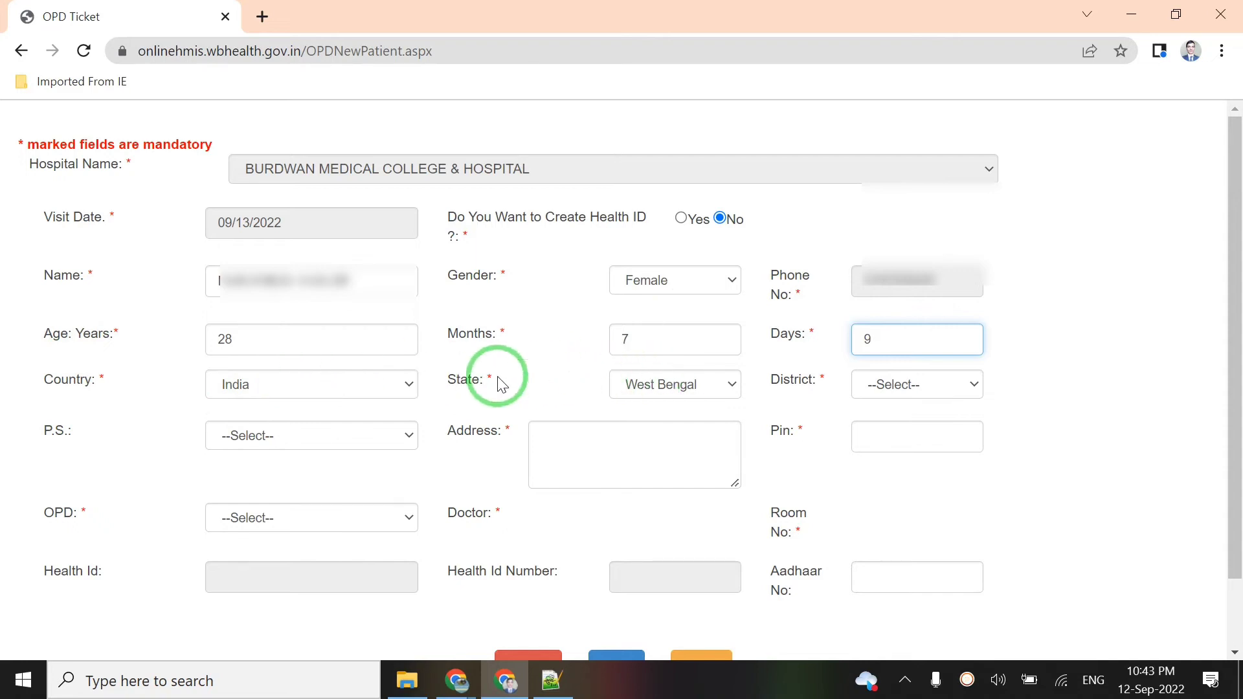
- Set the district to Birbhum and choose the patient's police station
left_click(894, 389)
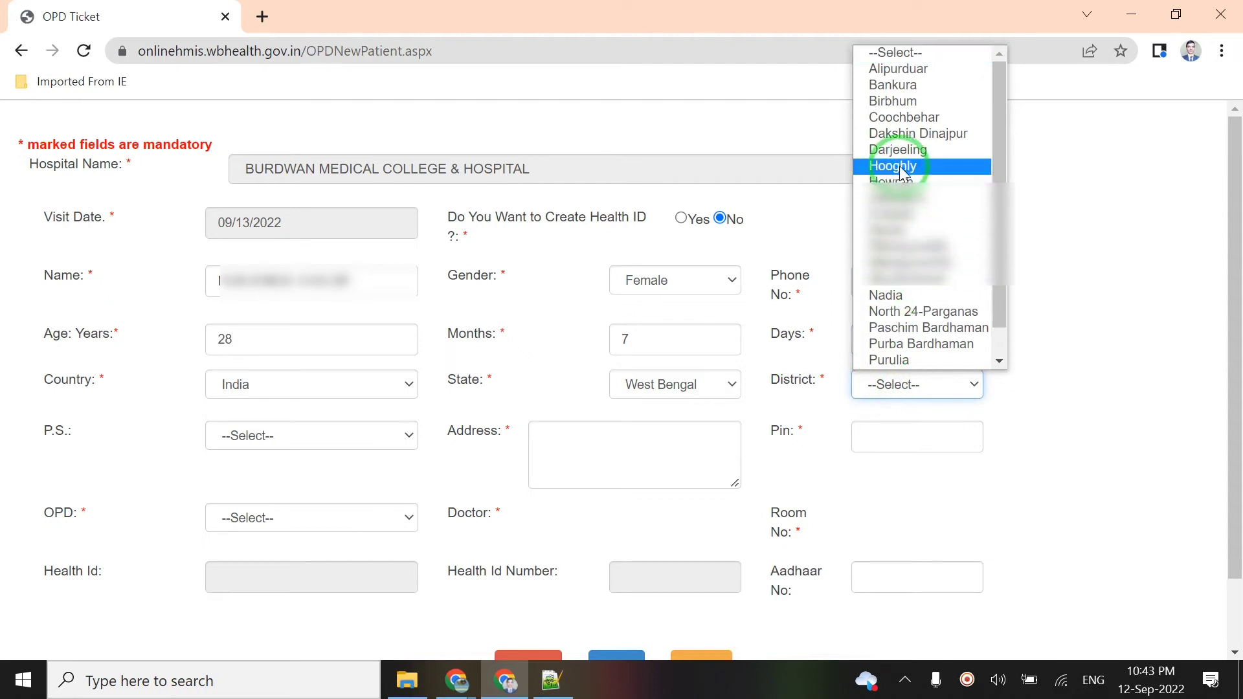
left_click(898, 100)
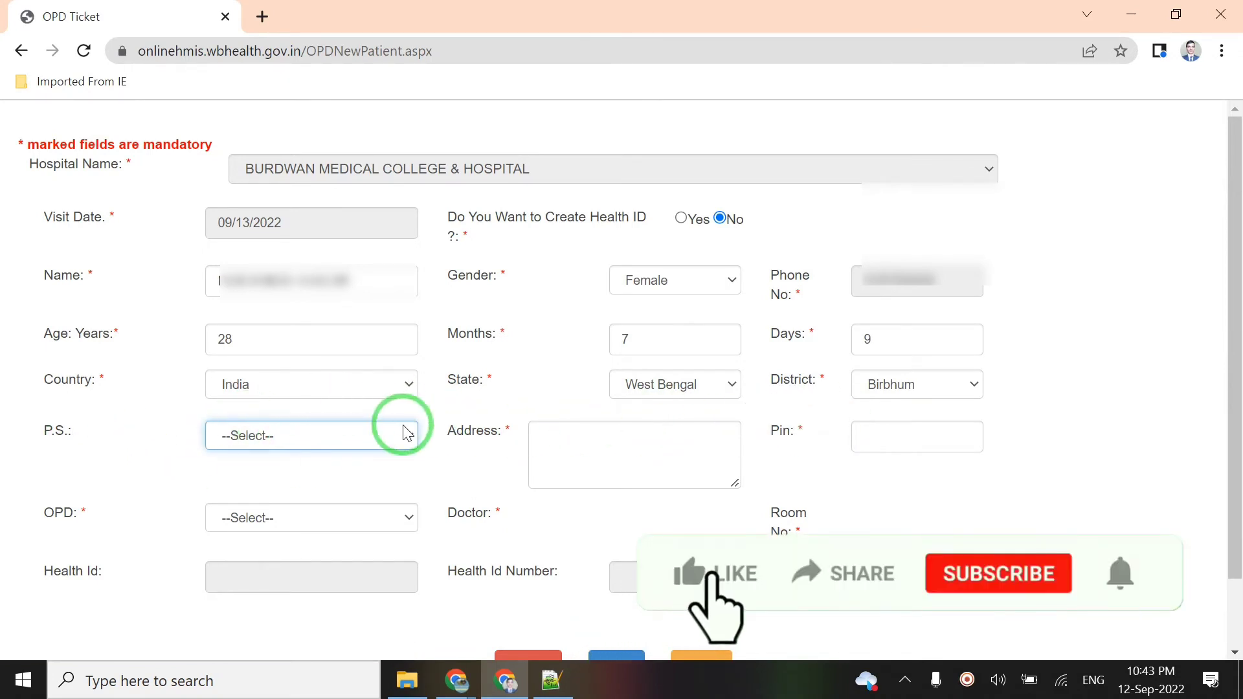
left_click(292, 435)
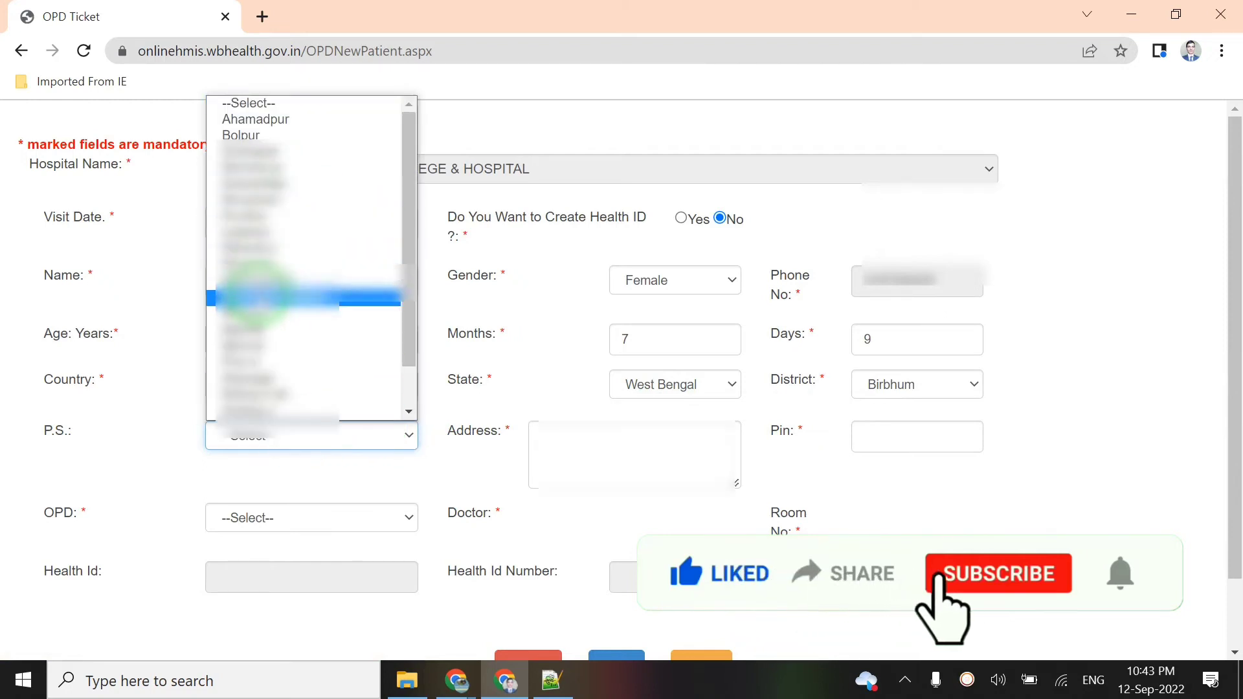
left_click(259, 308)
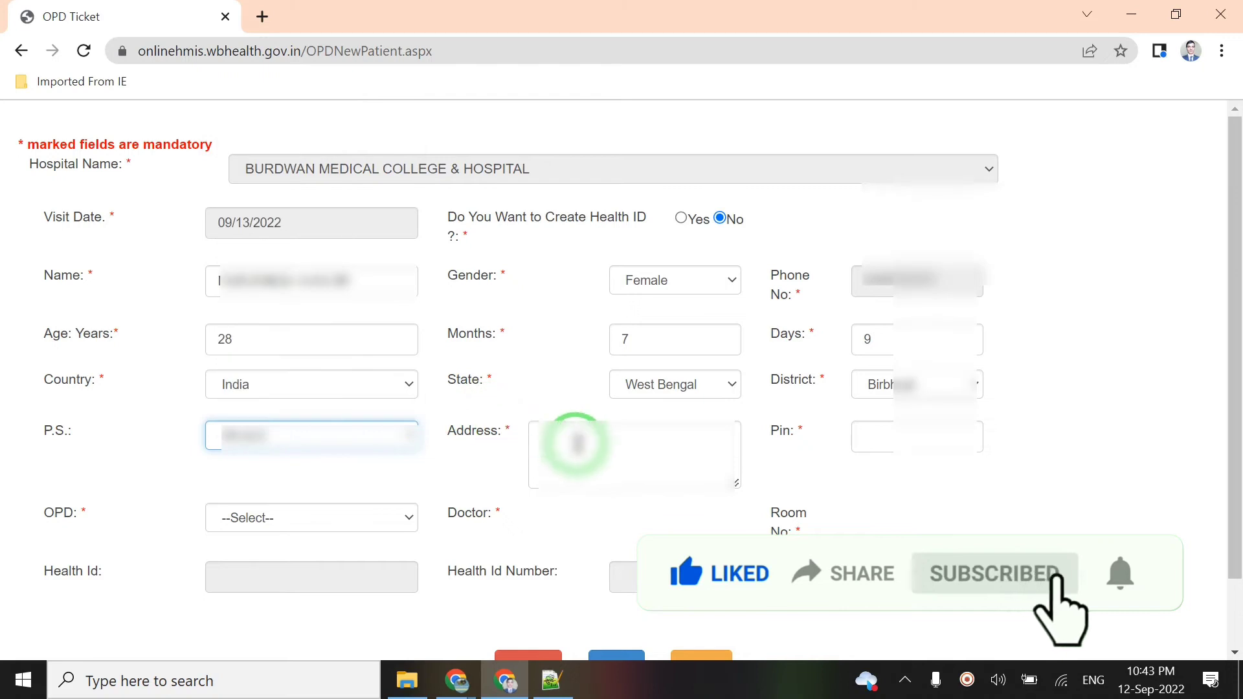
- Fill in the patient's address and PIN code
left_click(575, 444)
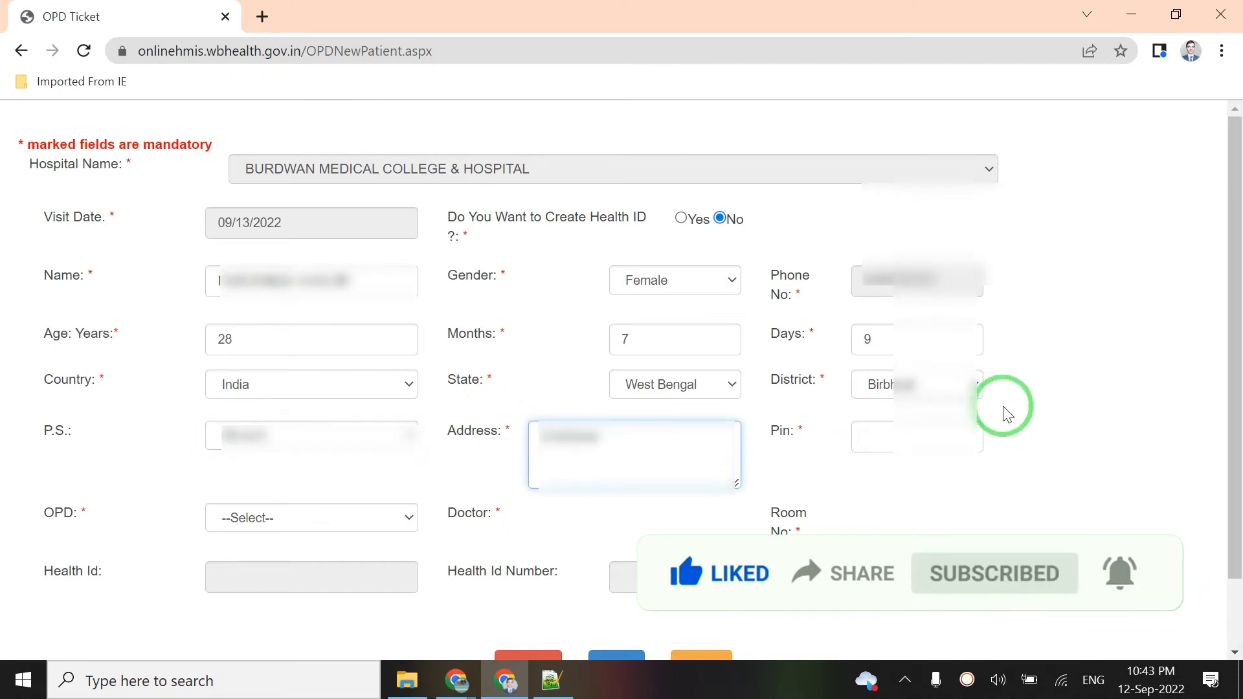
left_click(923, 433)
type("7312")
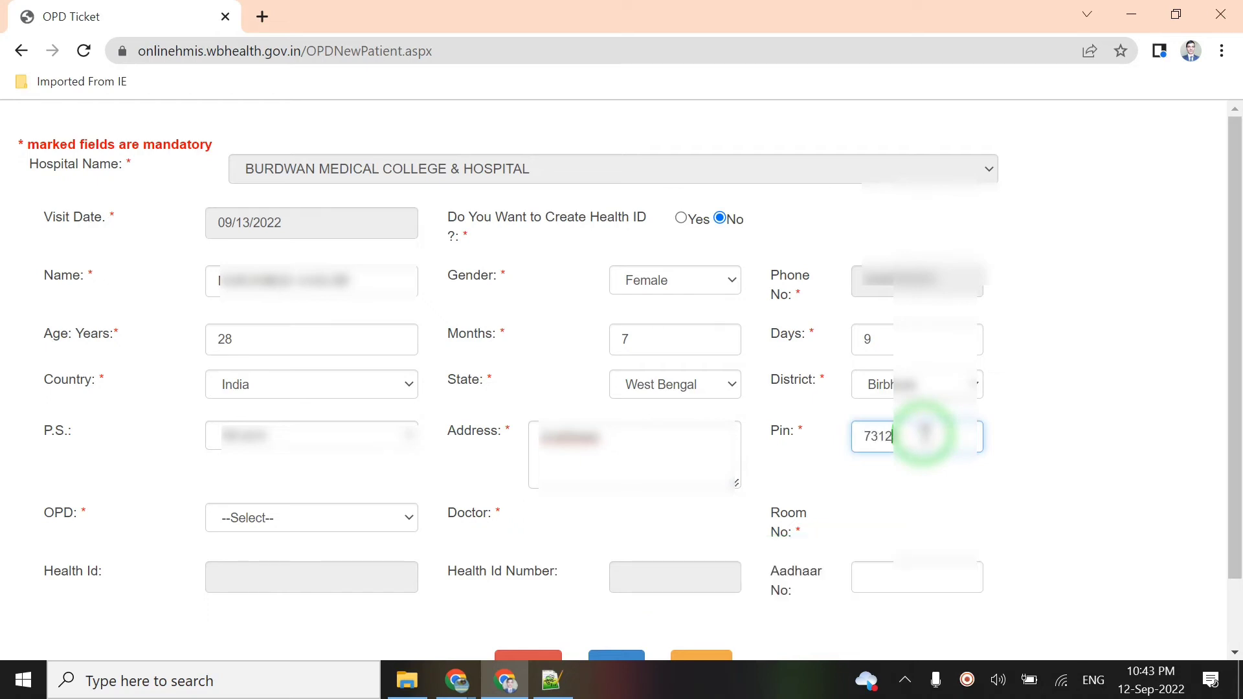
key("shift+Tab")
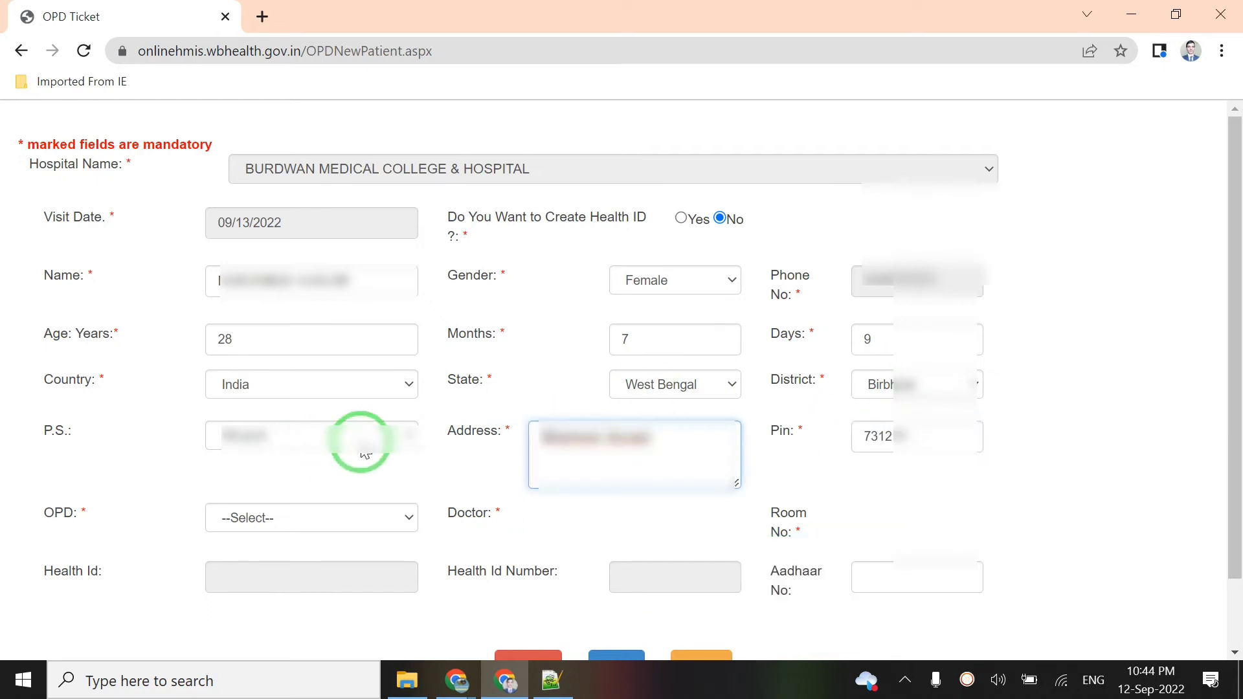
scroll(363, 437, "down", 1)
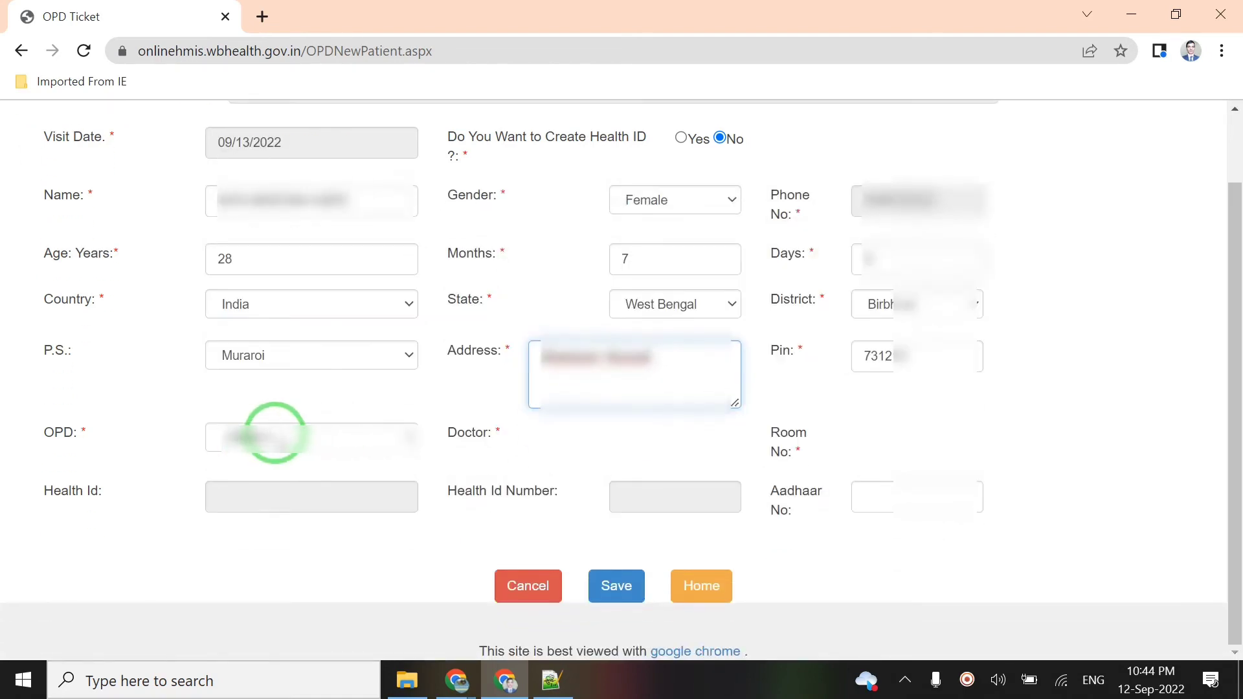
- Choose General OPD, assigning Dep't of Physiology in room 102, and start entering the Aadhaar number
left_click(275, 432)
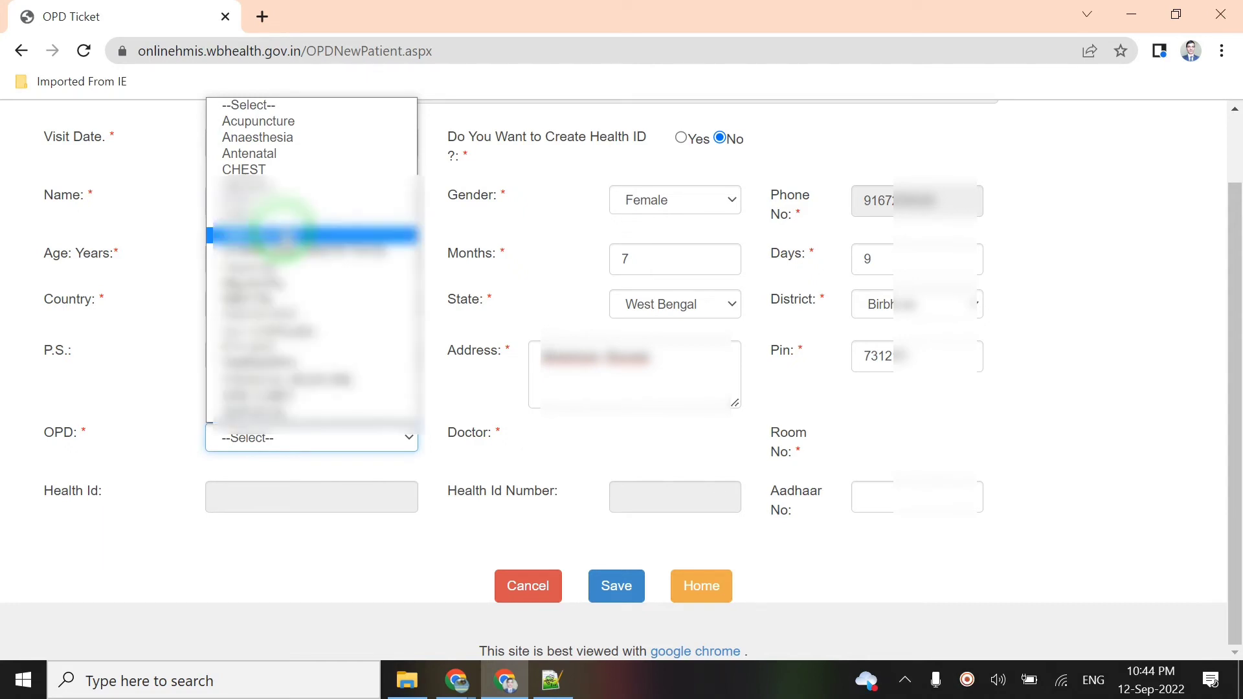
left_click(282, 233)
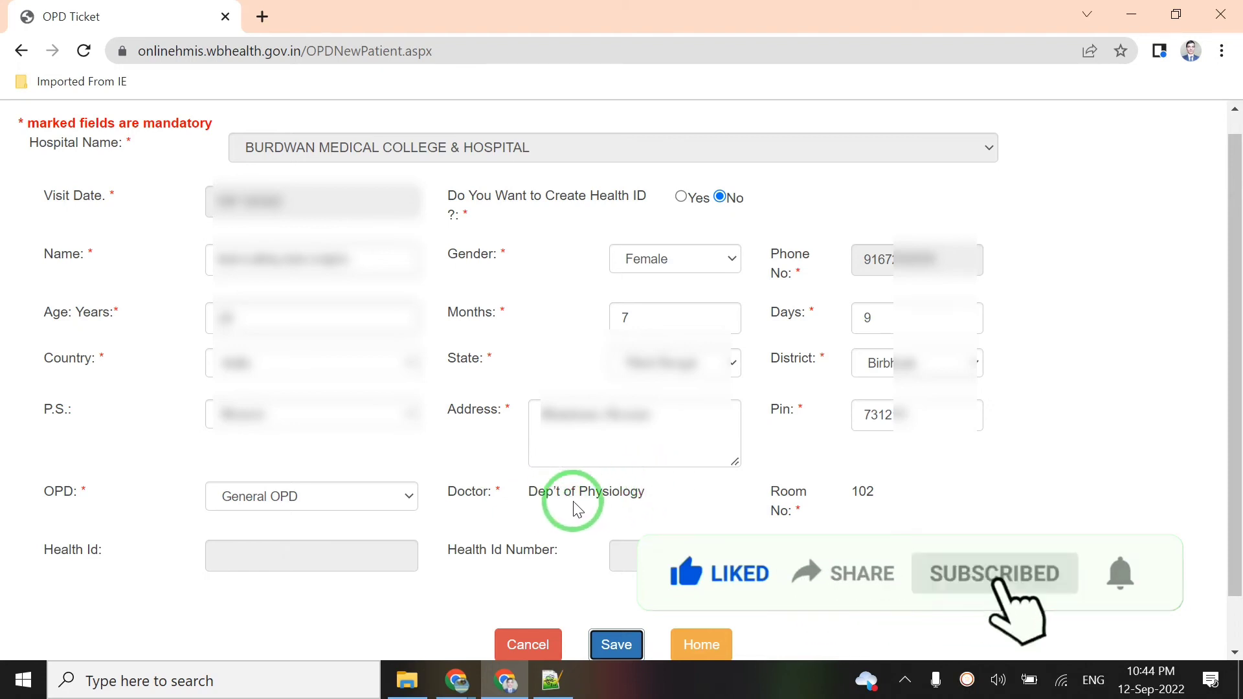
left_click(400, 498)
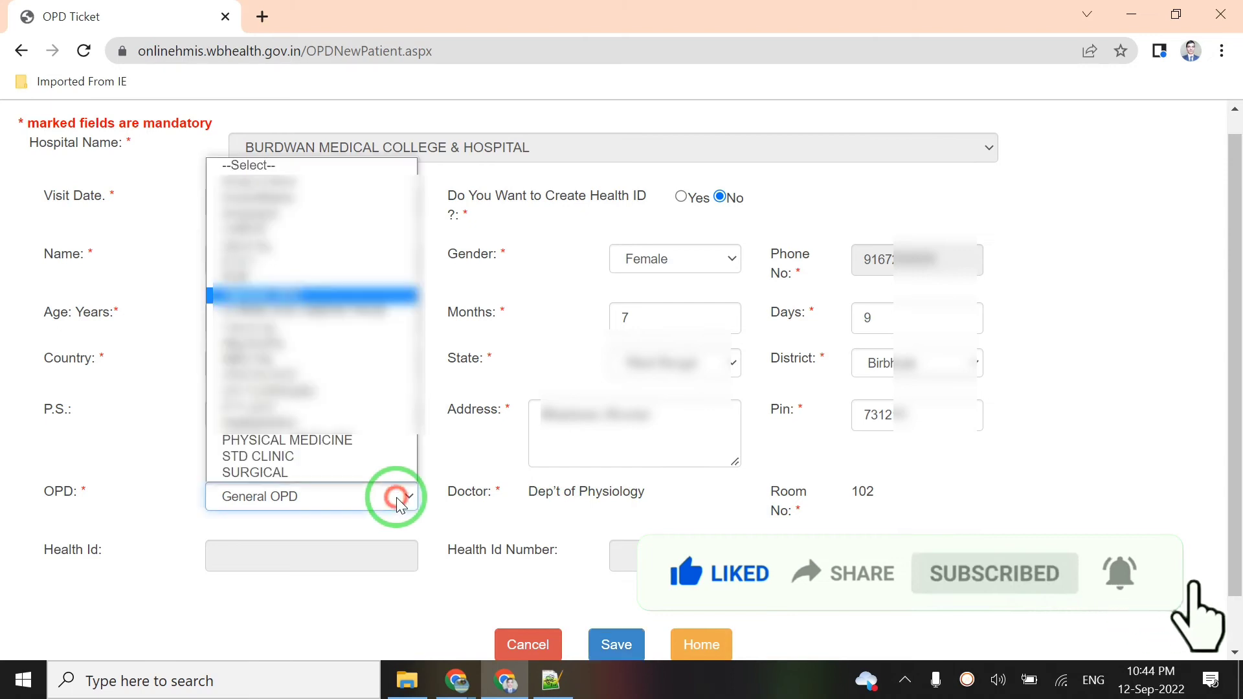
left_click(332, 476)
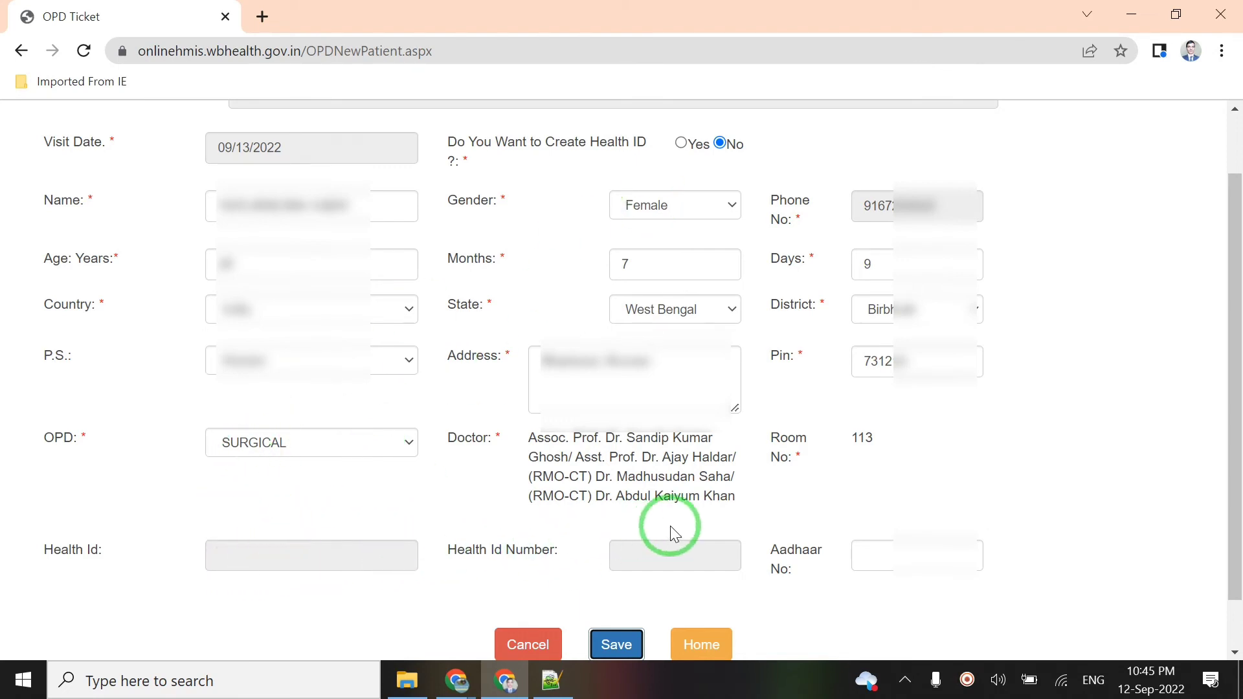
left_click(887, 555)
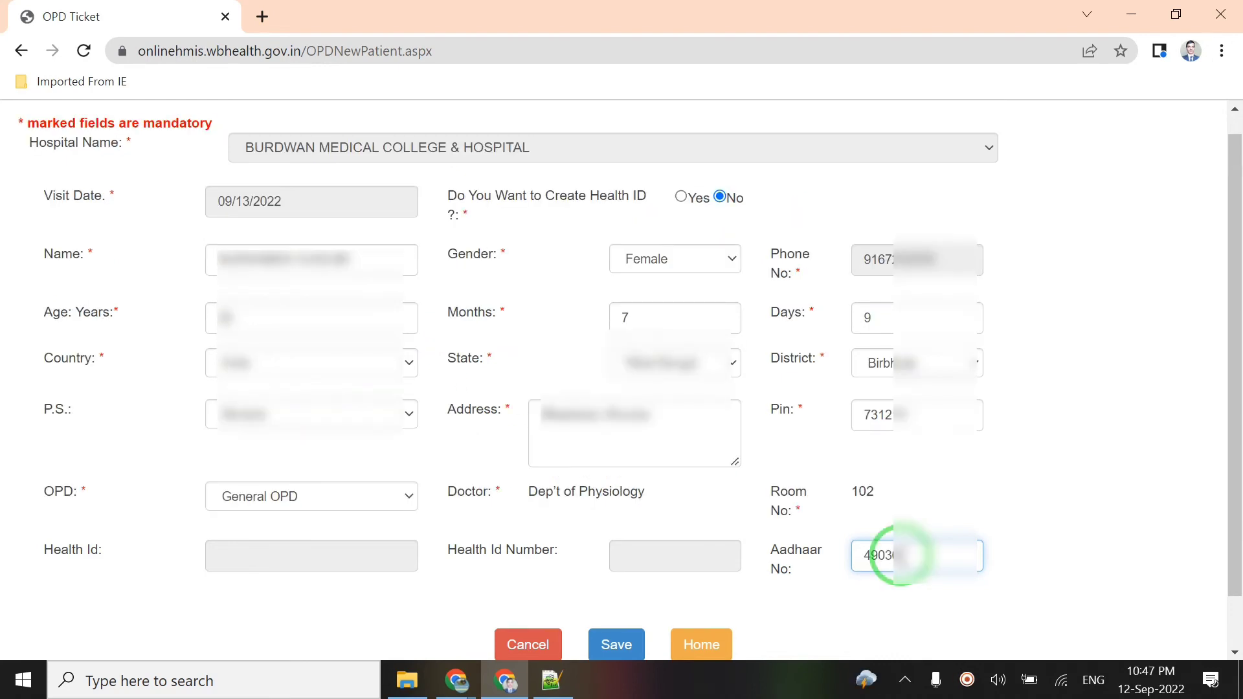
- Finish the Aadhaar number and save the ticket to generate the OPD Patient Card
left_click(967, 558)
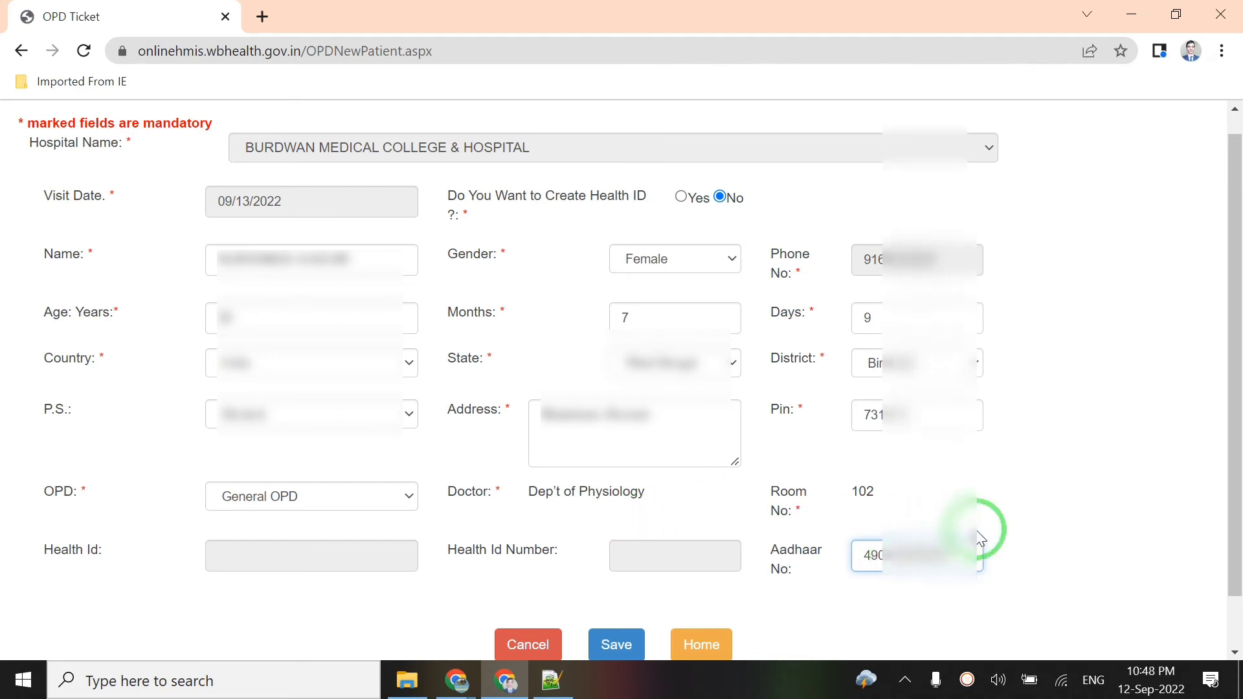
left_click(611, 645)
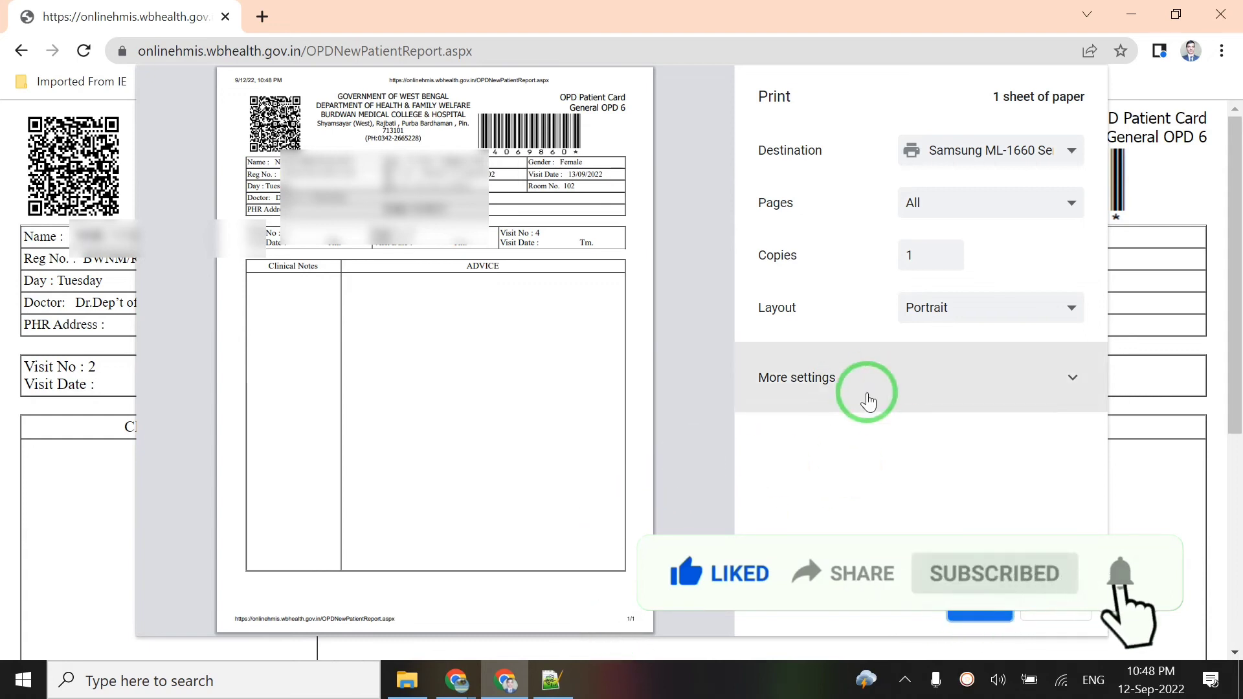
- Save the patient card as OPDNewPatientReport.pdf on the Desktop using Save as PDF
left_click(963, 152)
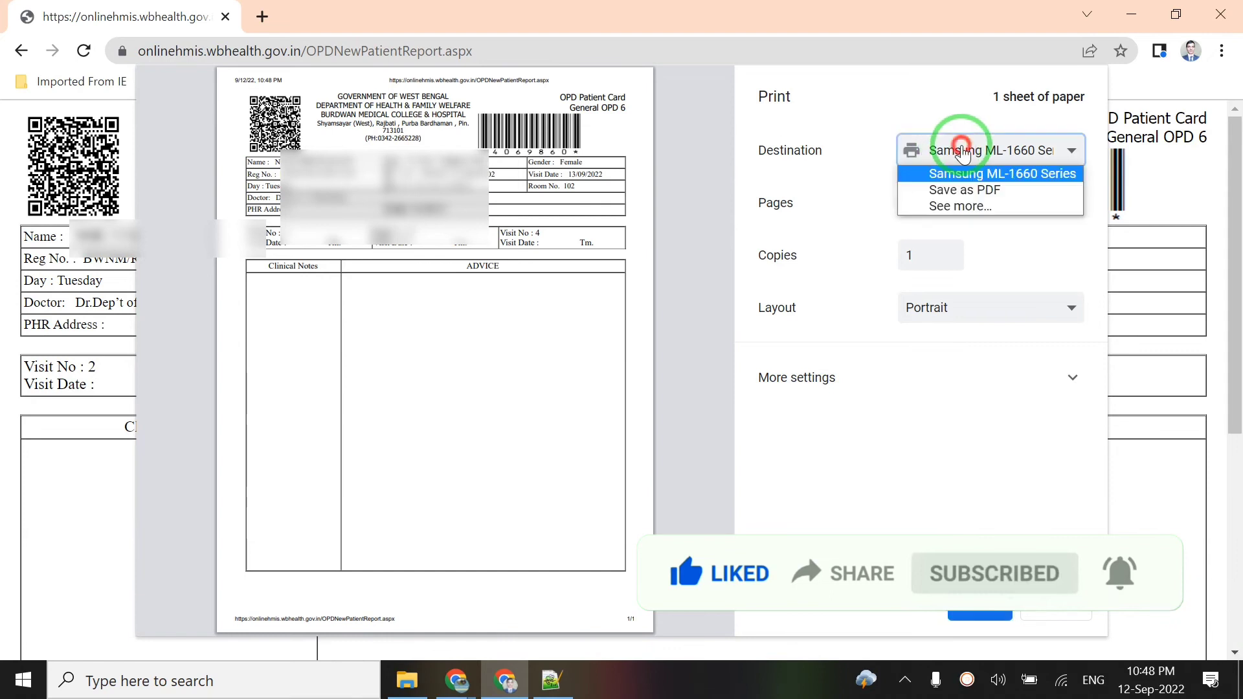
left_click(965, 190)
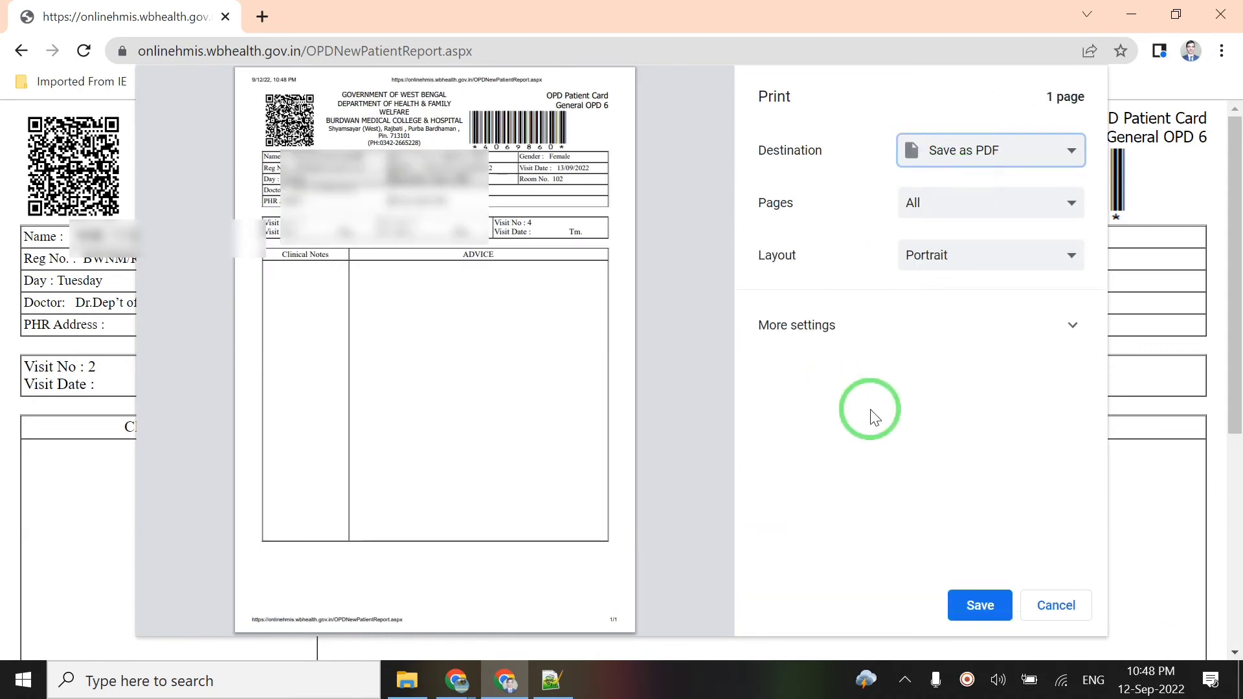
left_click(980, 606)
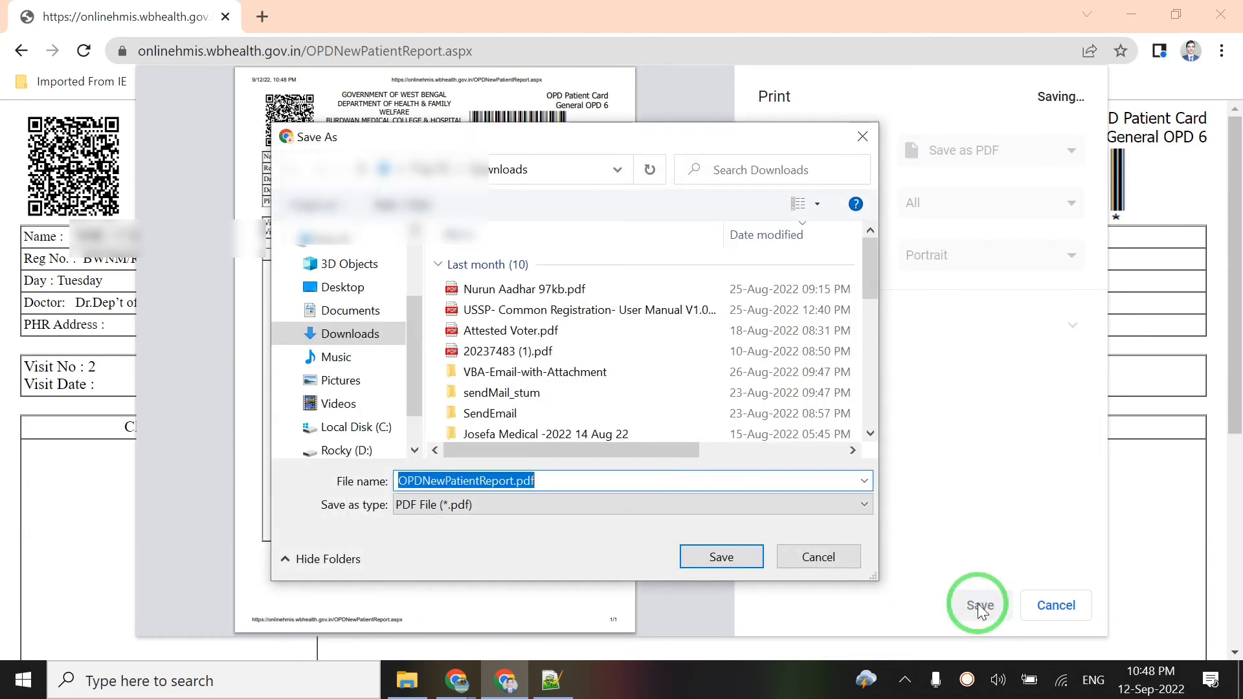
left_click(349, 289)
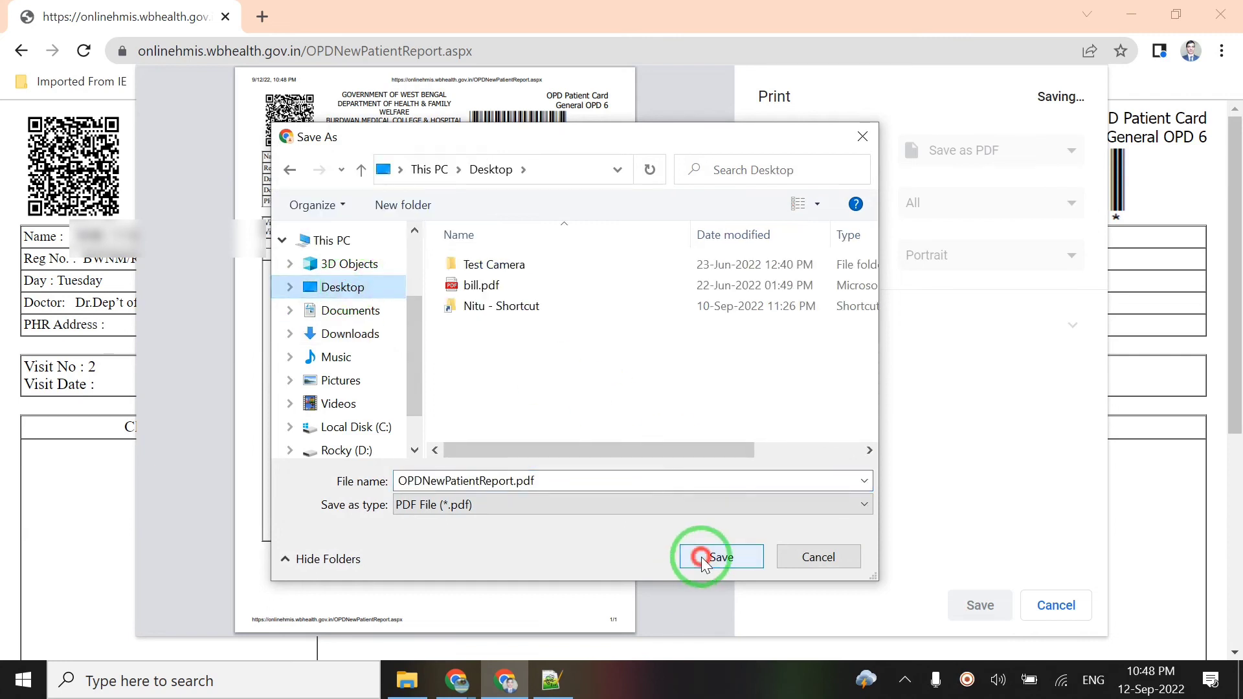
left_click(702, 558)
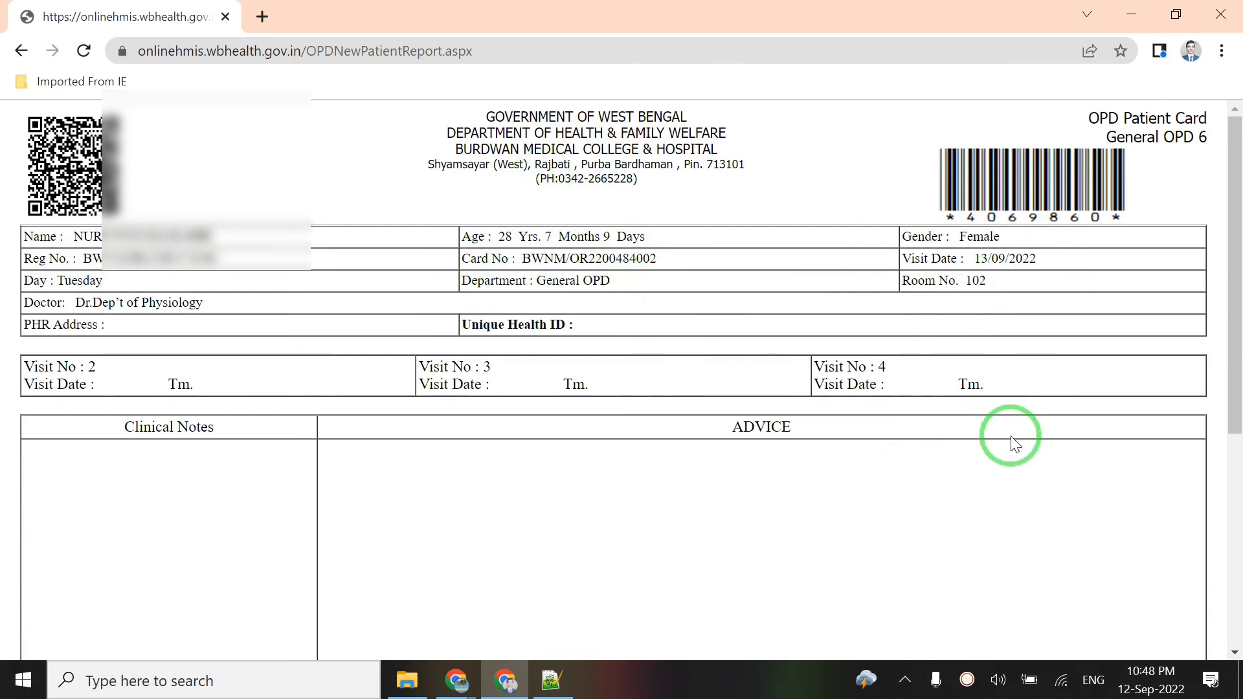
scroll(694, 502, "down", 5)
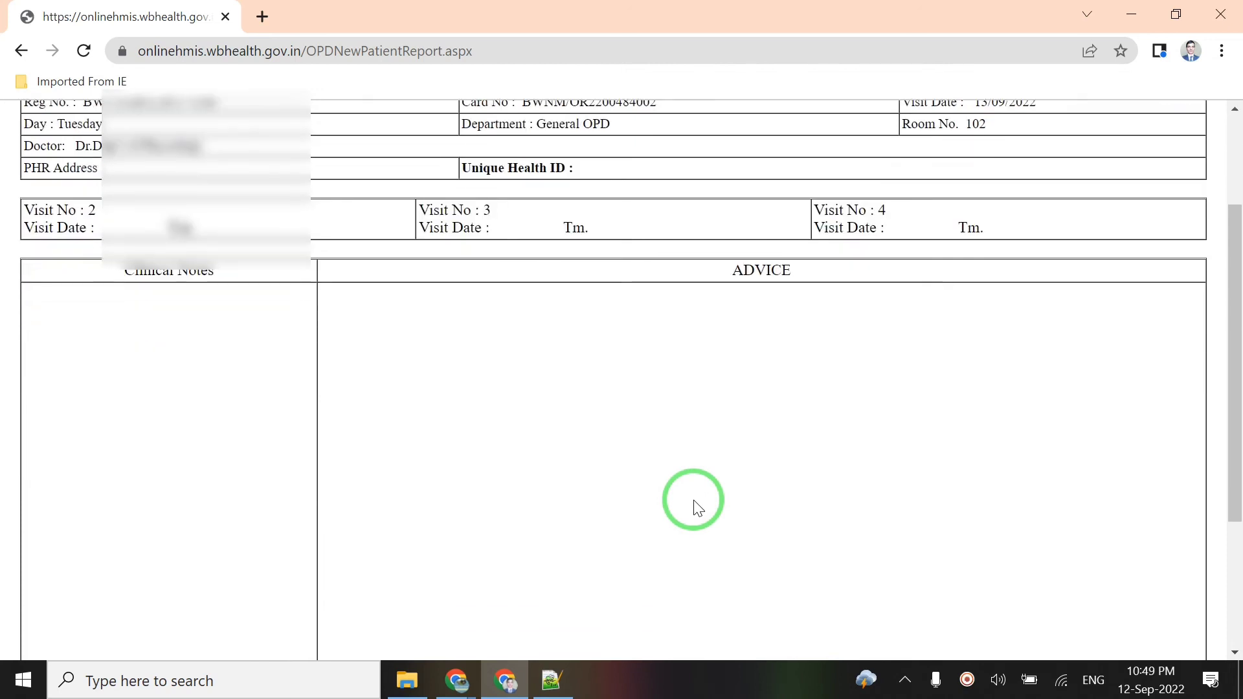
scroll(696, 507, "up", 5)
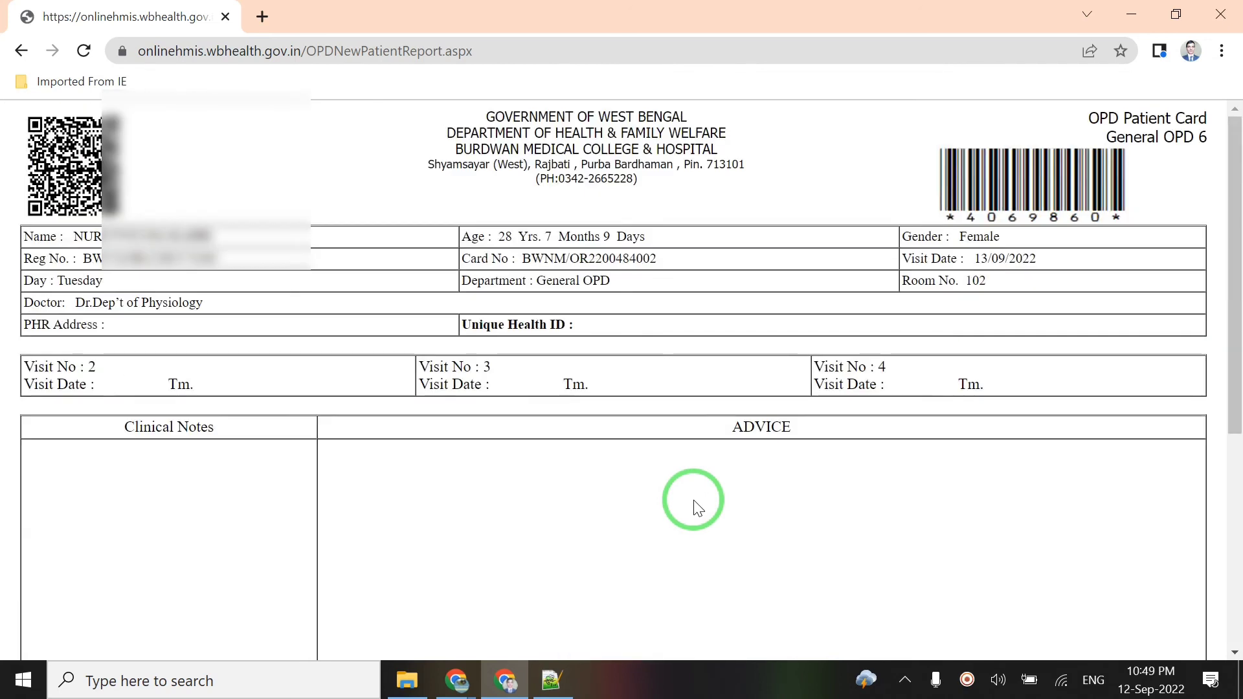